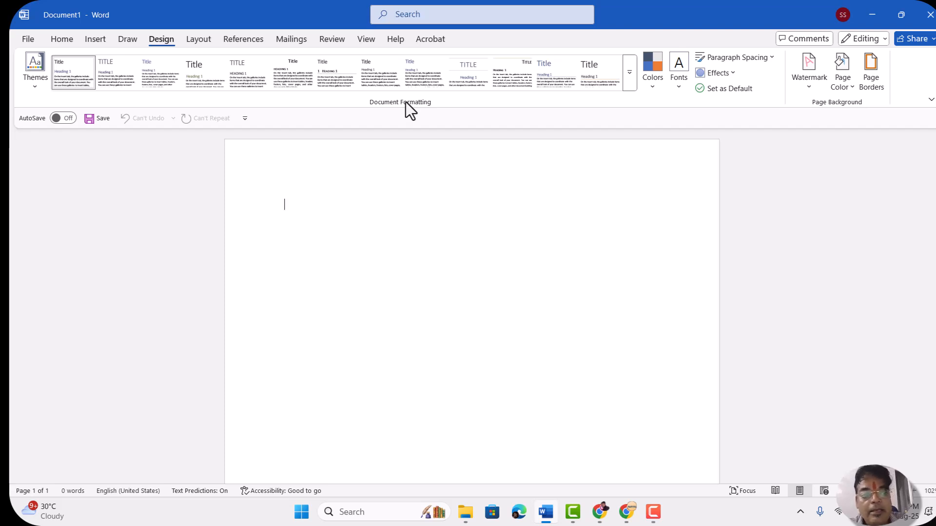
# Apply the third built-in style set to the blank document and enter the title text "Computer"
pyautogui.click(629, 73)
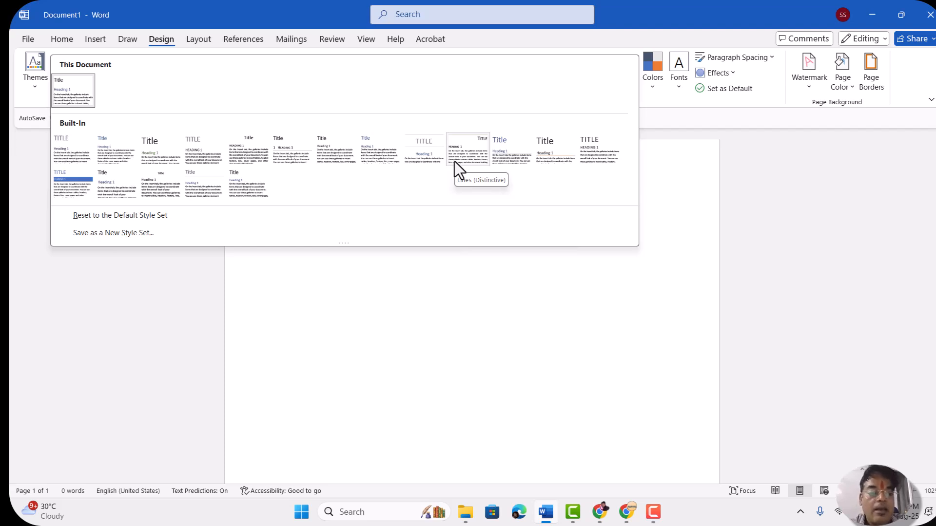
pyautogui.click(146, 151)
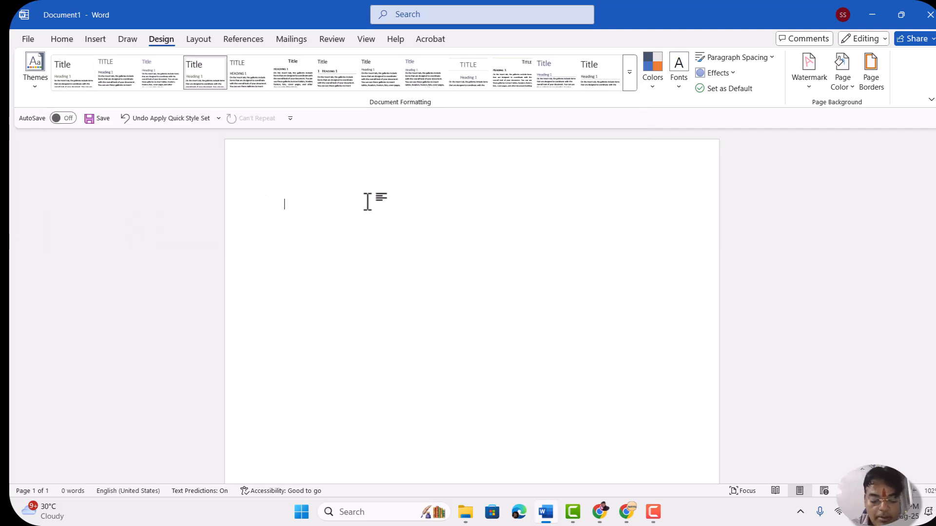
pyautogui.write('com')
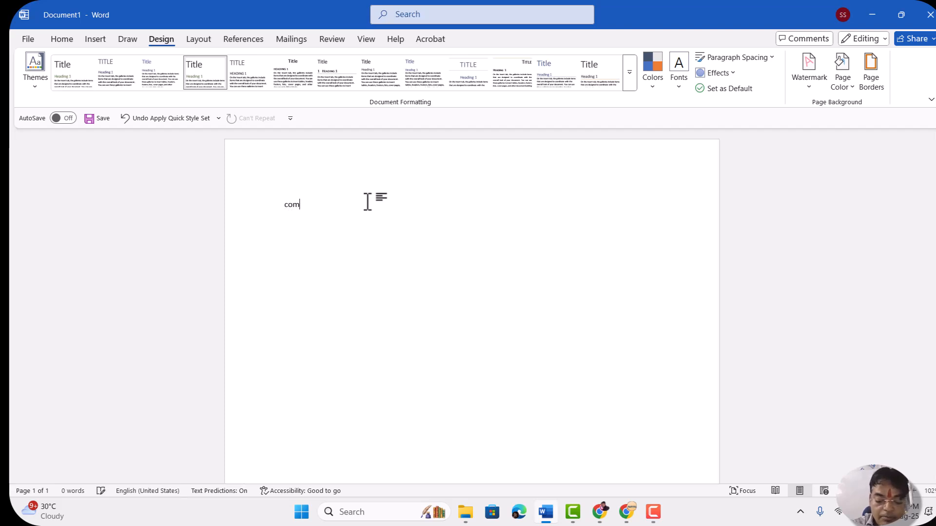
pyautogui.write('puter')
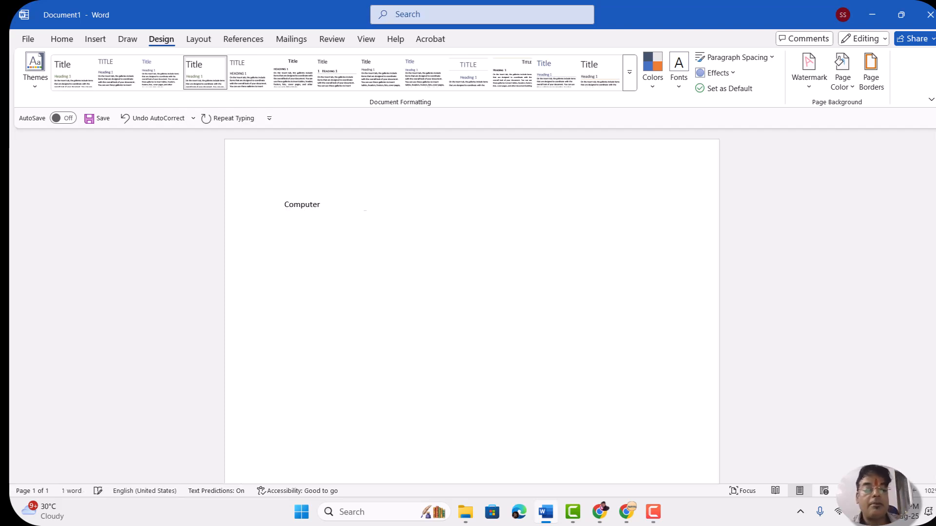
# With "Computer" selected, apply the large-title style set that follows the blue-titled one and pick the This Document style set
pyautogui.moveTo(278, 203); pyautogui.dragTo(347, 201)
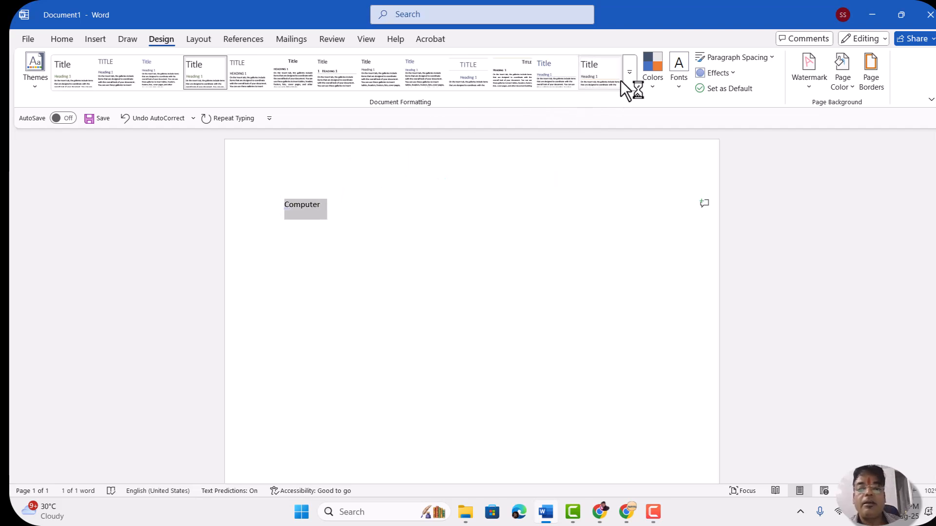
pyautogui.click(604, 72)
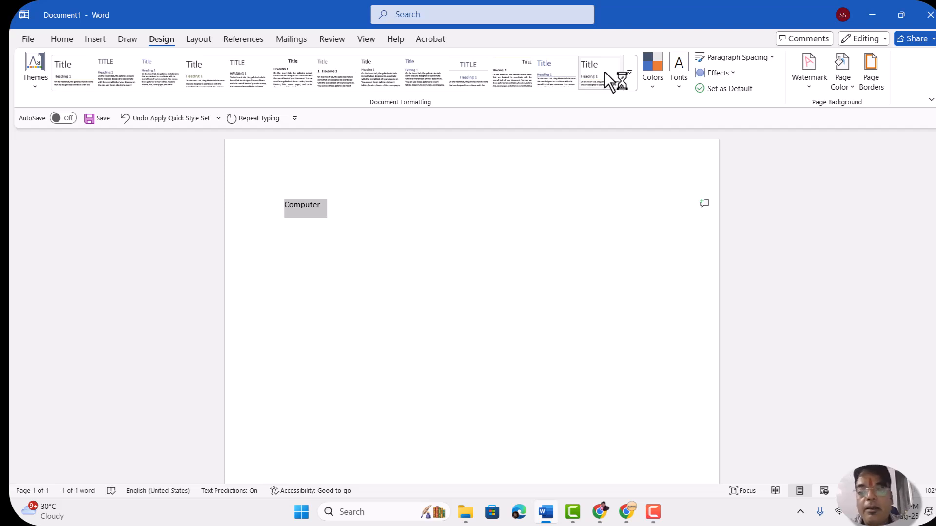
pyautogui.click(628, 81)
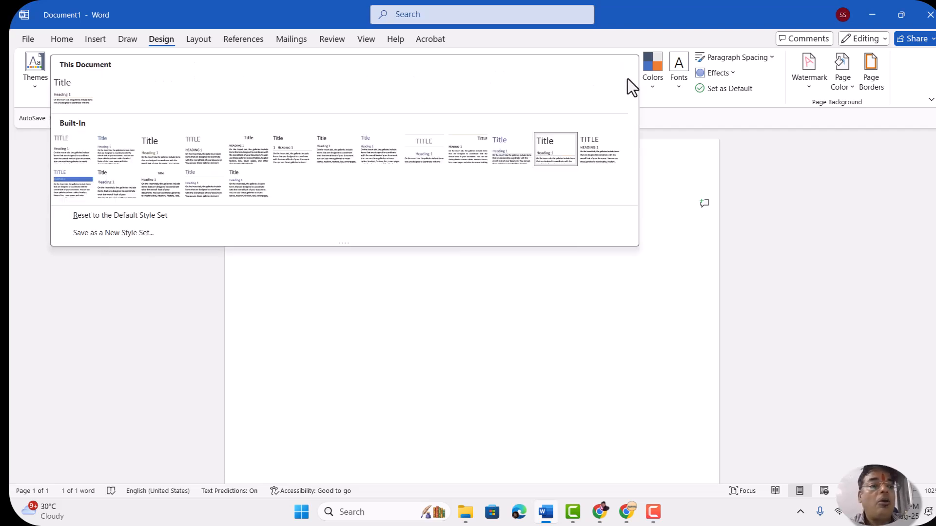
pyautogui.click(76, 93)
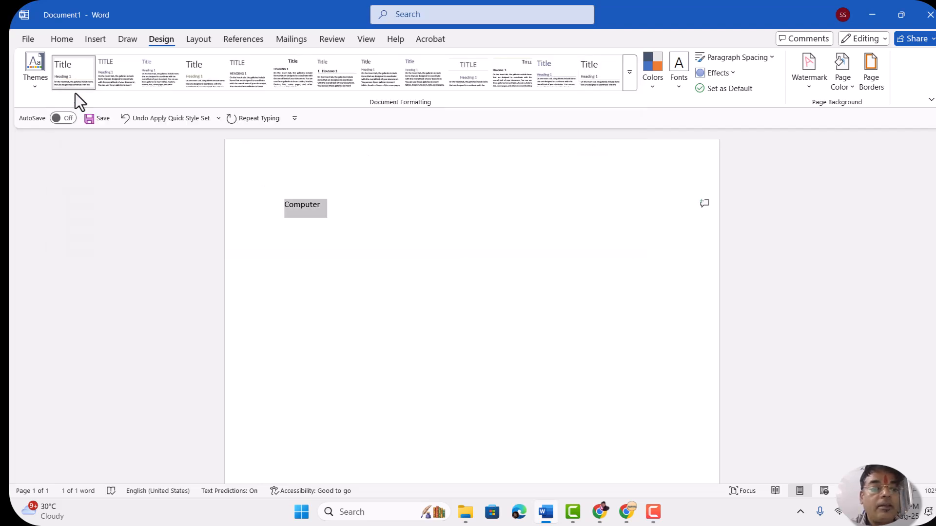
# Apply the Heading 1 style to the selected word "Computer"
pyautogui.click(66, 41)
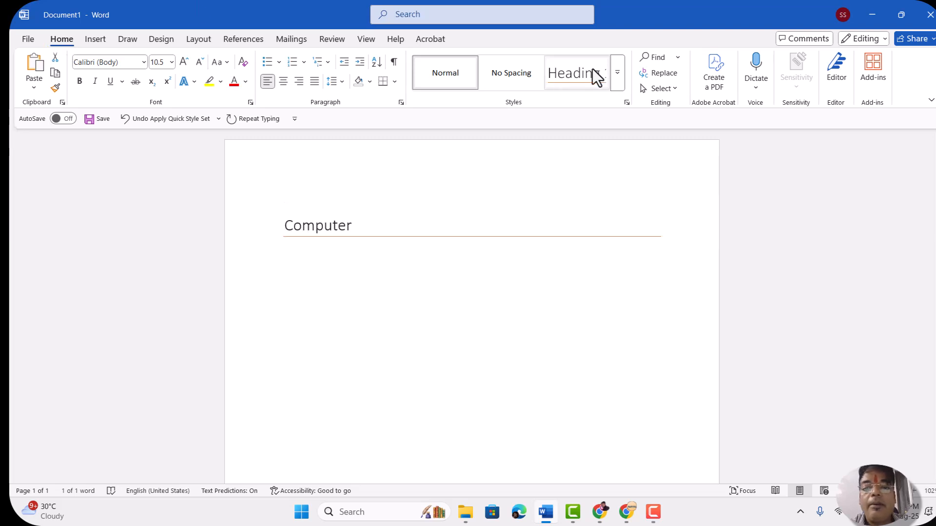
pyautogui.click(618, 71)
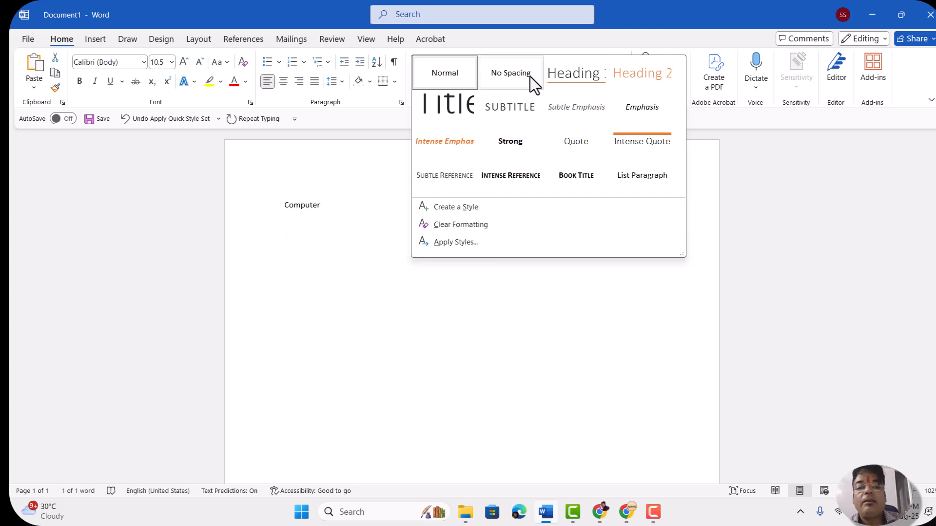
pyautogui.click(569, 77)
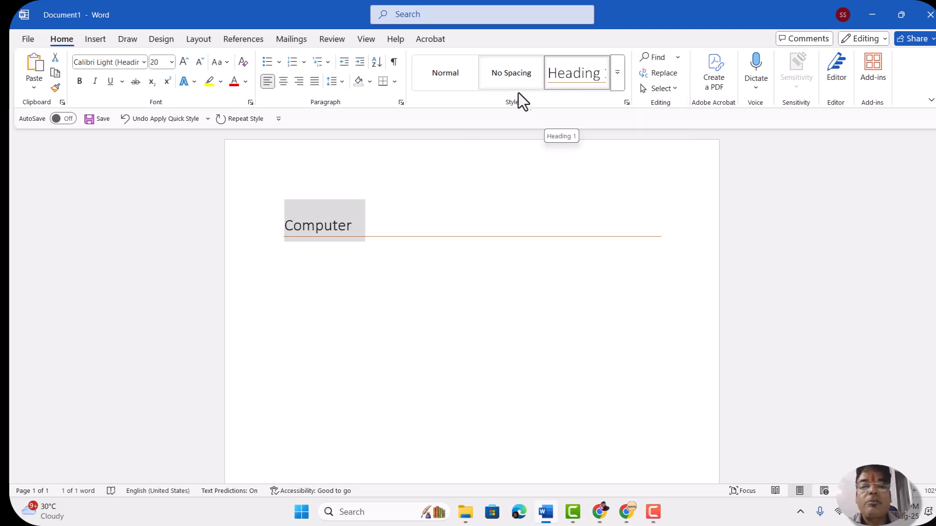
# Format the "Computer" heading as centred, 72 pt and bold
pyautogui.click(285, 83)
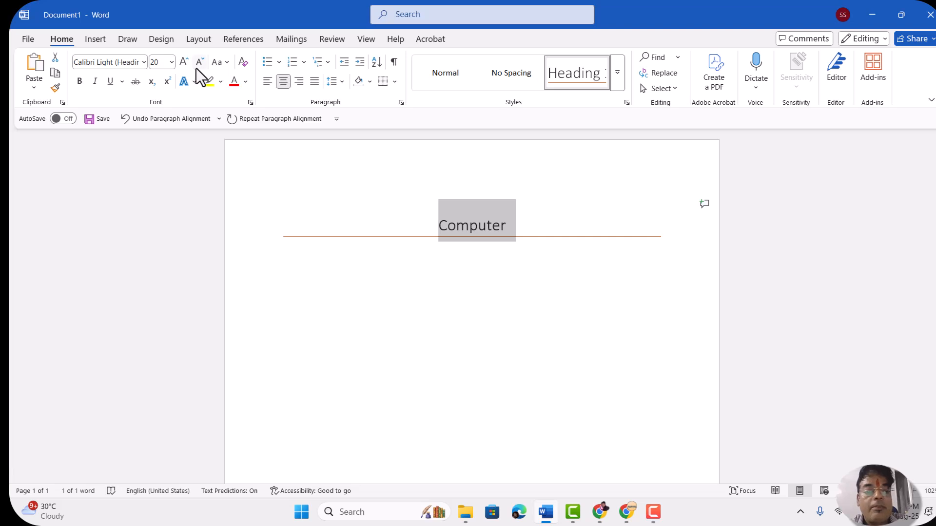
pyautogui.click(181, 64)
pyautogui.click(181, 64)
pyautogui.click(181, 64)
pyautogui.click(181, 64)
pyautogui.click(181, 64)
pyautogui.click(181, 65)
pyautogui.click(182, 65)
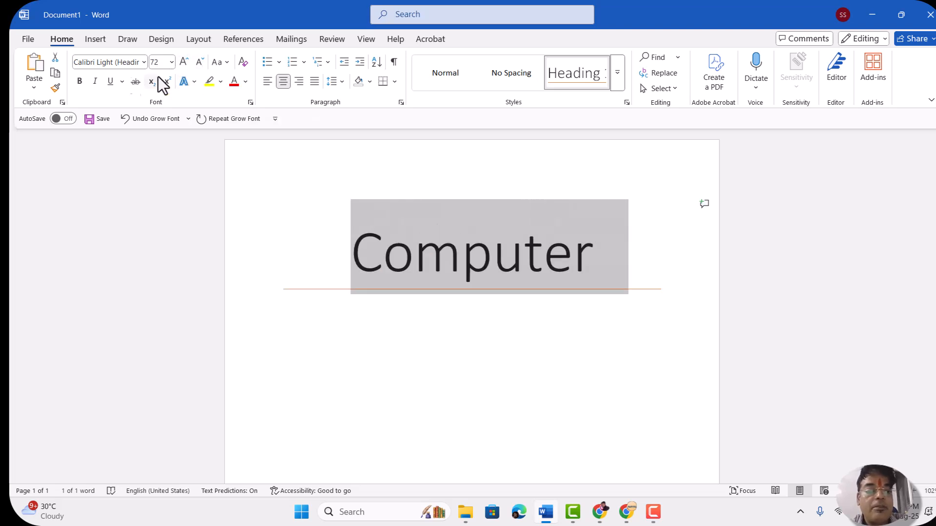
pyautogui.click(79, 81)
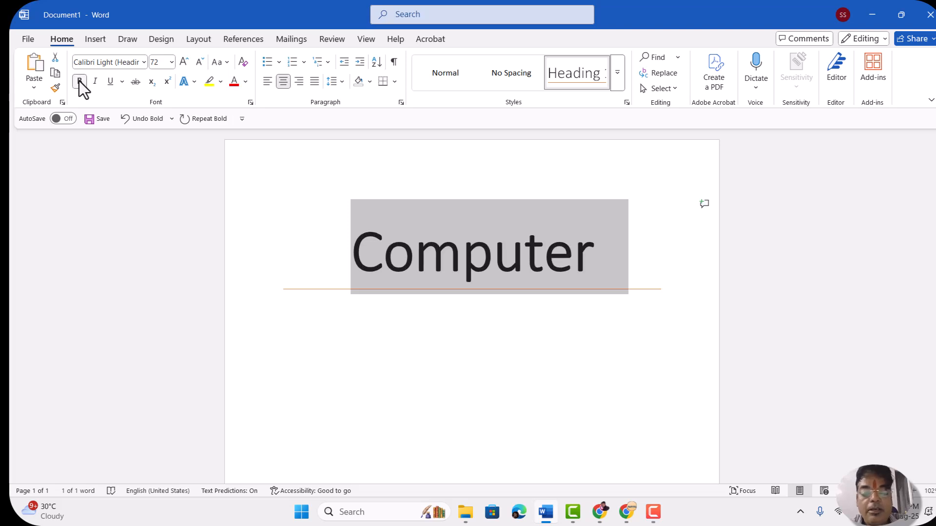
pyautogui.click(297, 318)
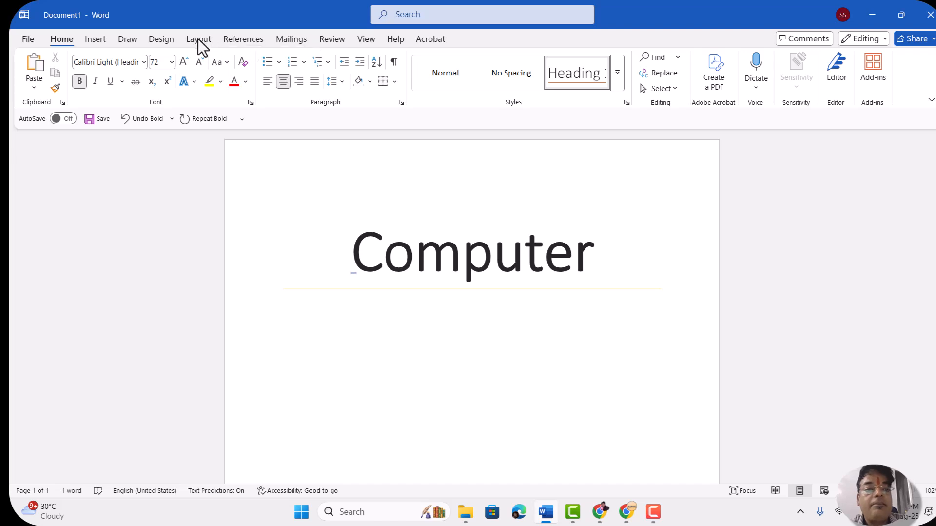
pyautogui.click(163, 41)
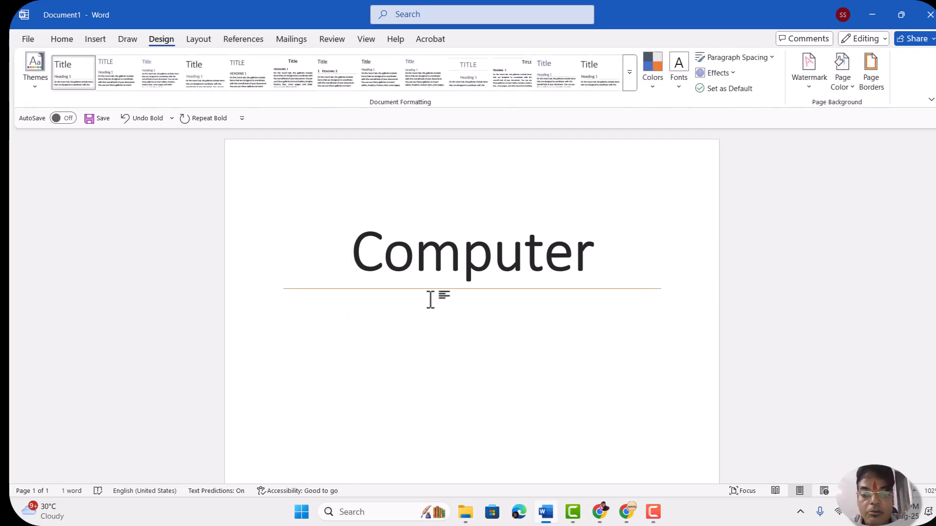
pyautogui.doubleClick(470, 325)
pyautogui.hotkey('ctrl', 'z')
pyautogui.doubleClick(471, 327)
pyautogui.hotkey('ctrl', 'z')
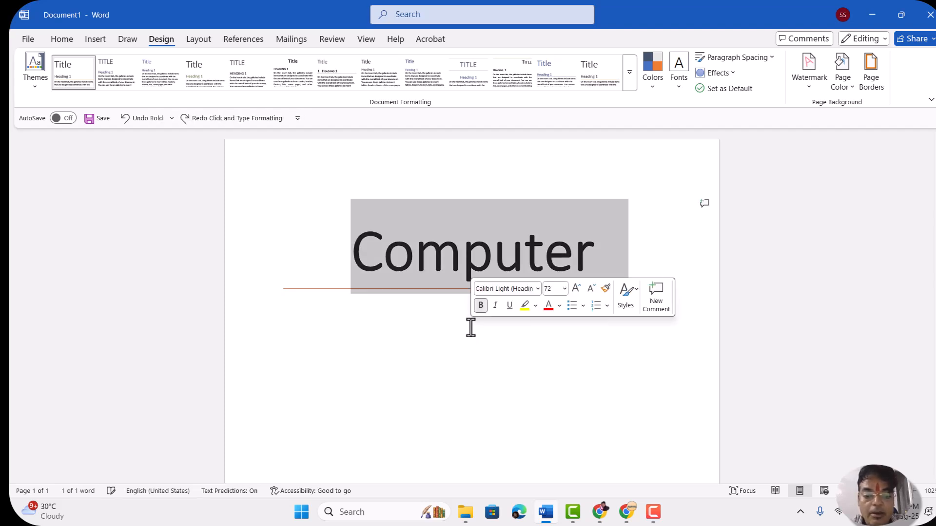
# Start a centred line below the "Computer" heading and reduce its font size to 24 pt
pyautogui.doubleClick(471, 326)
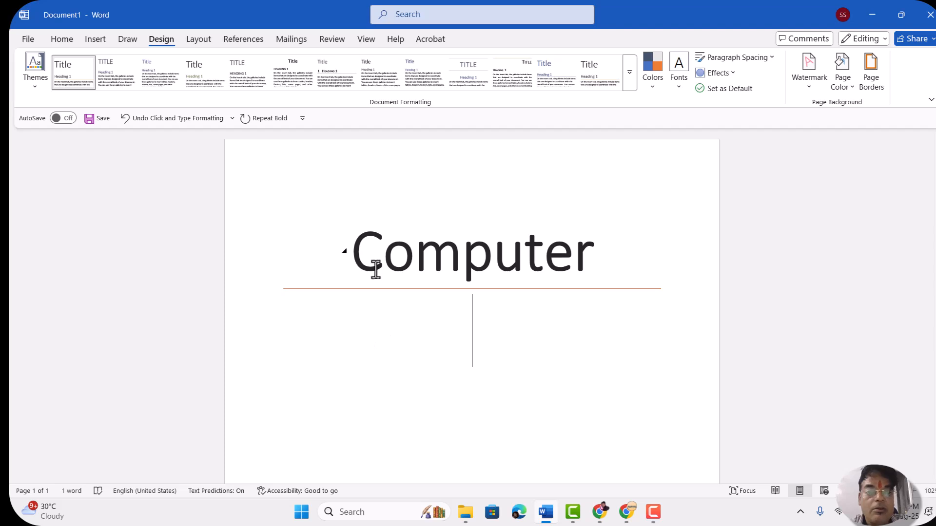
pyautogui.click(65, 42)
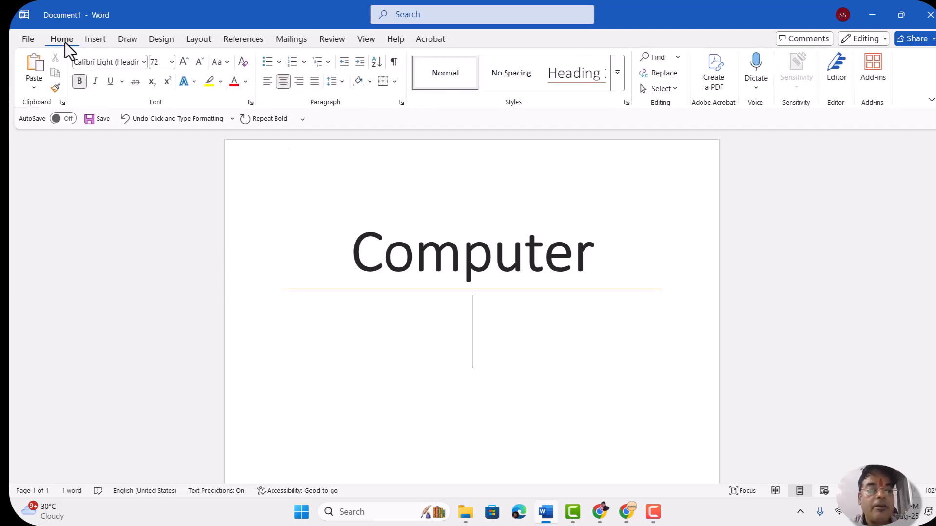
pyautogui.click(203, 64)
pyautogui.click(203, 65)
pyautogui.click(203, 64)
pyautogui.click(203, 64)
pyautogui.click(199, 62)
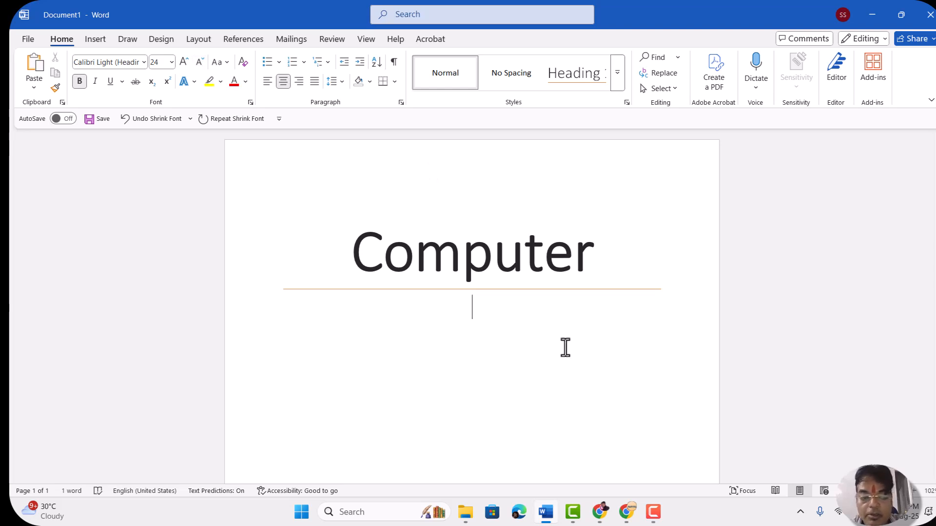
pyautogui.click(307, 190)
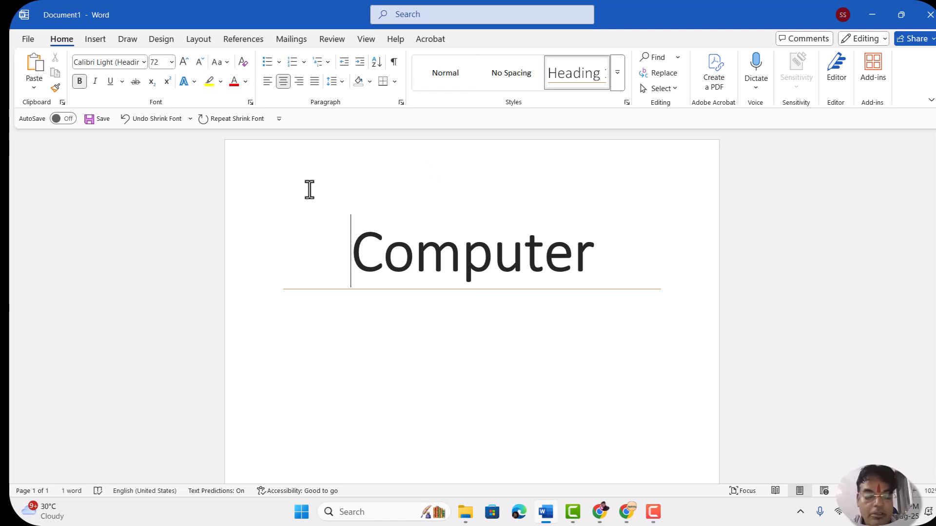
pyautogui.click(88, 43)
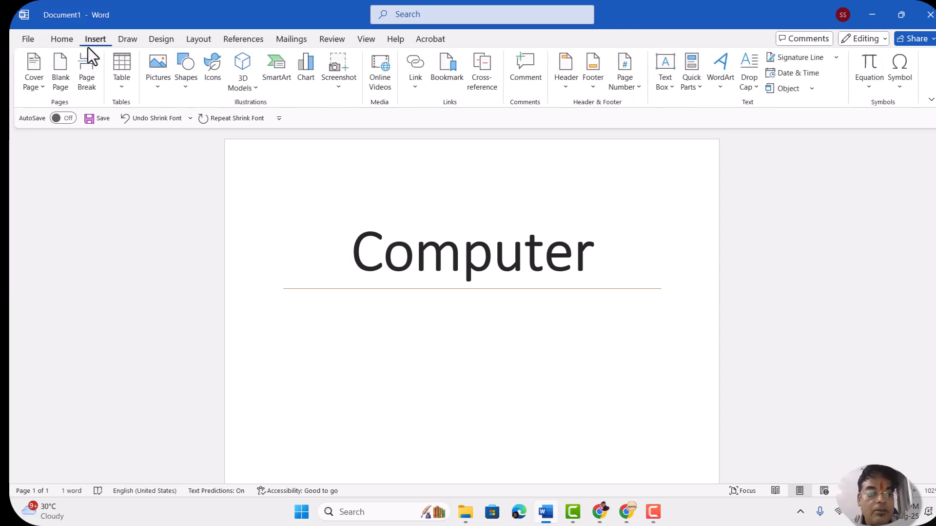
pyautogui.click(61, 40)
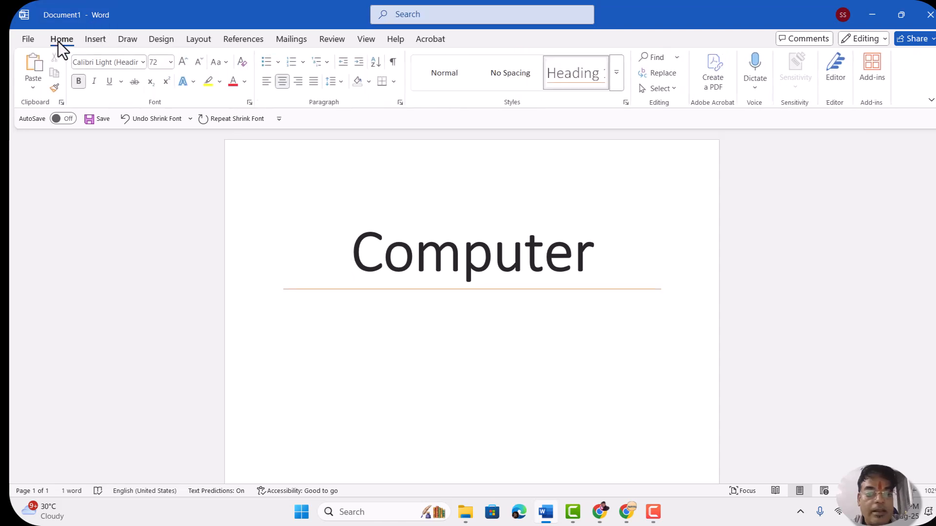
pyautogui.click(263, 84)
pyautogui.doubleClick(382, 315)
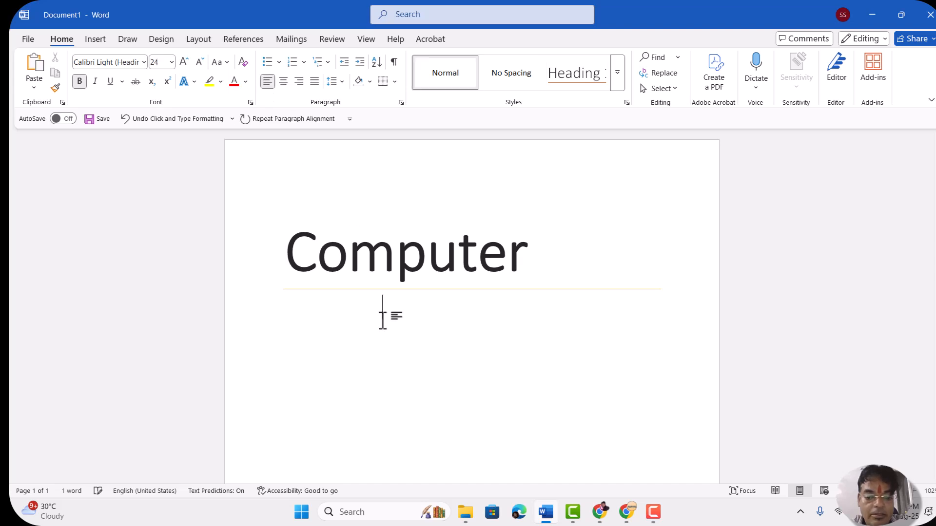
pyautogui.hotkey('ctrl', 'z')
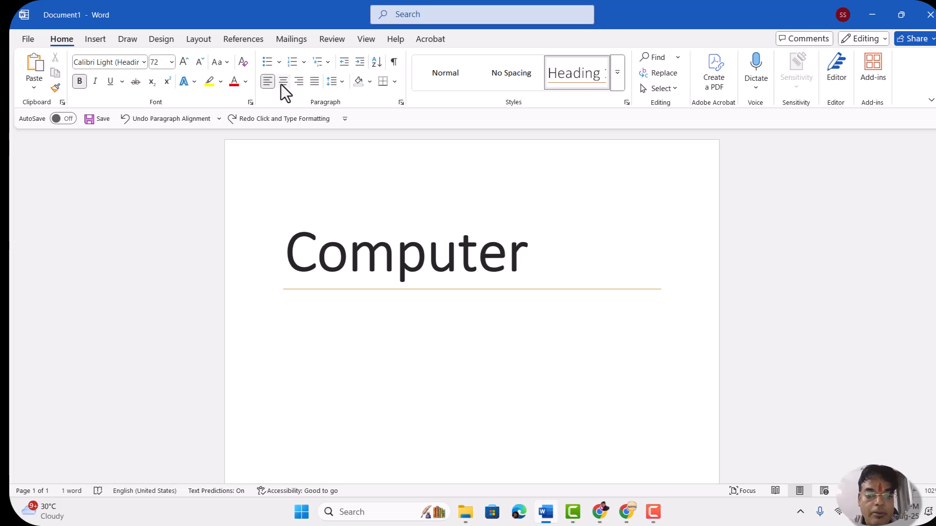
pyautogui.click(282, 82)
# Start a left-aligned line just below the heading, enter "Generation –" and begin a new paragraph
pyautogui.doubleClick(298, 320)
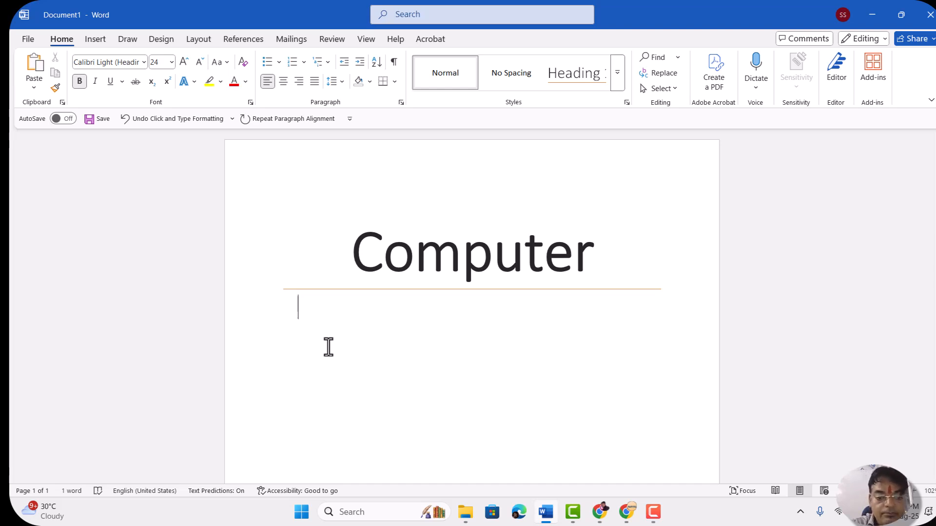
pyautogui.write('Gene')
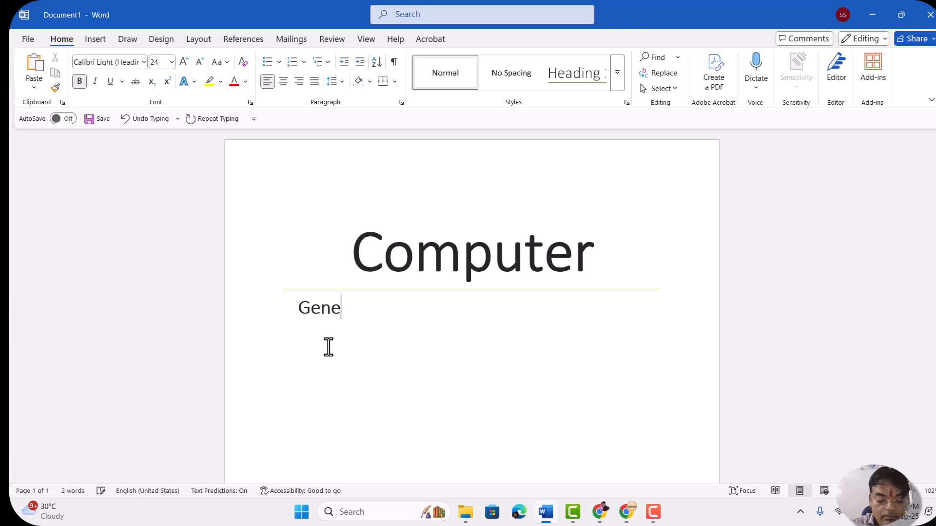
pyautogui.write('ration ')
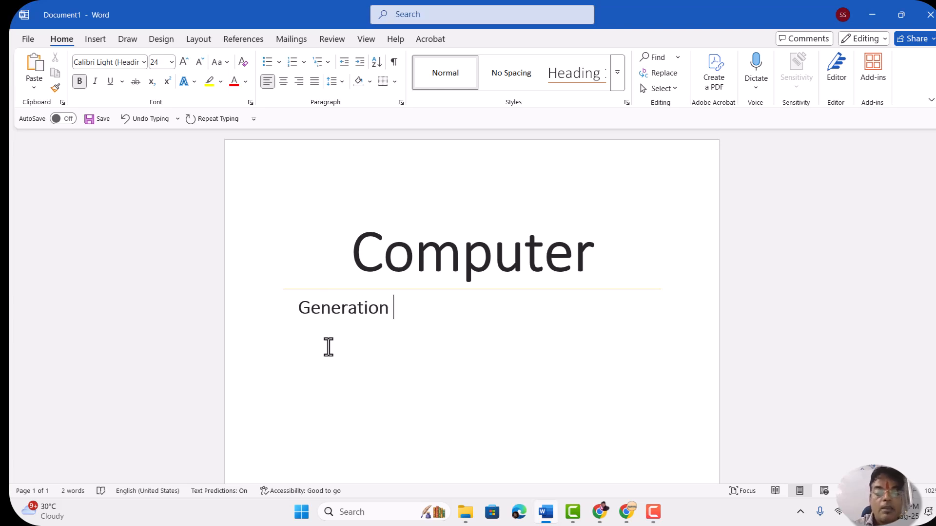
pyautogui.write('-')
pyautogui.press('Return')
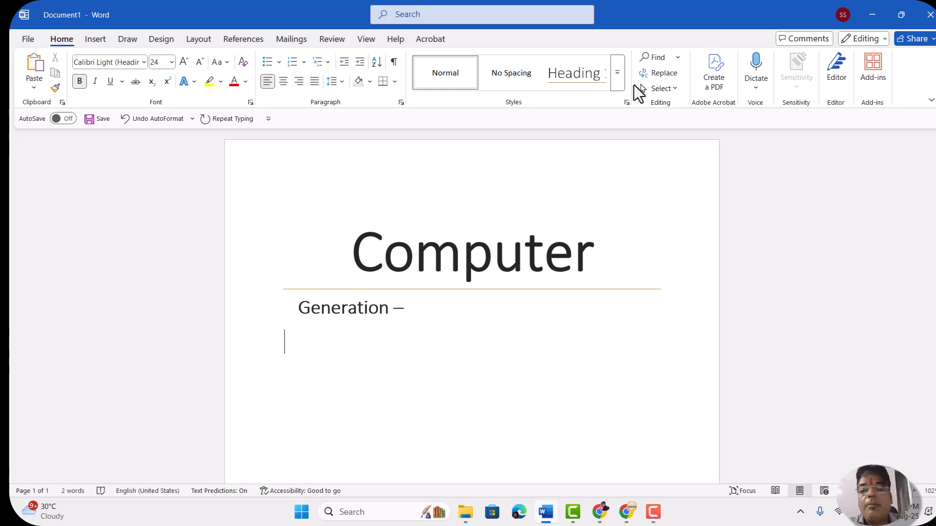
# Enter "First generation" on the line below "Generation –"
pyautogui.click(617, 73)
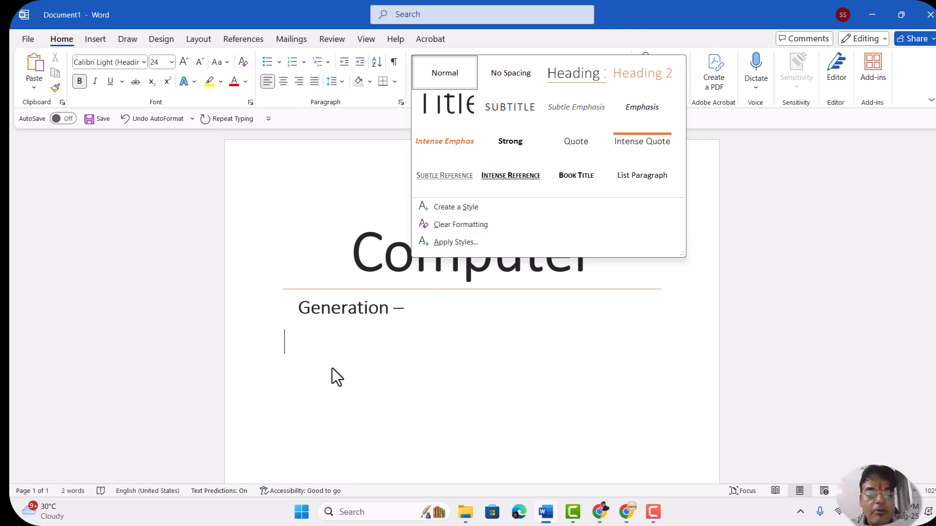
pyautogui.click(320, 346)
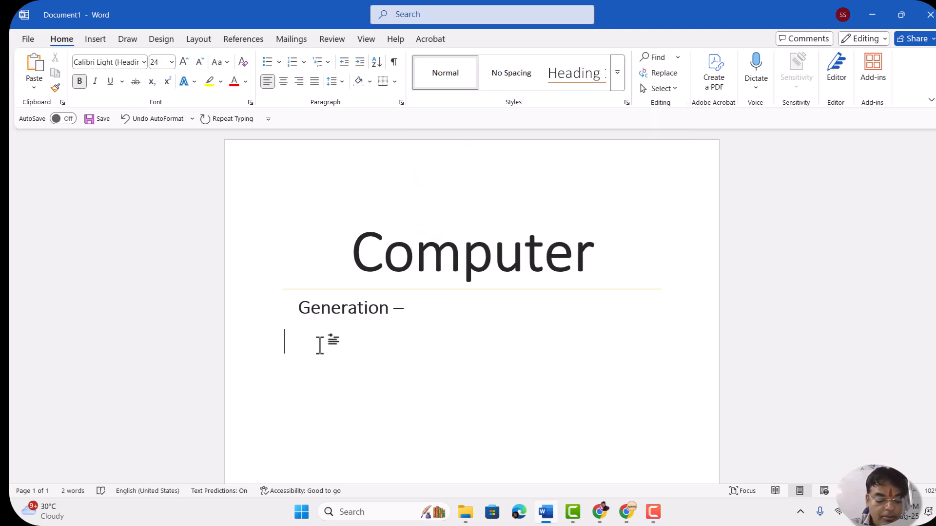
pyautogui.write('First')
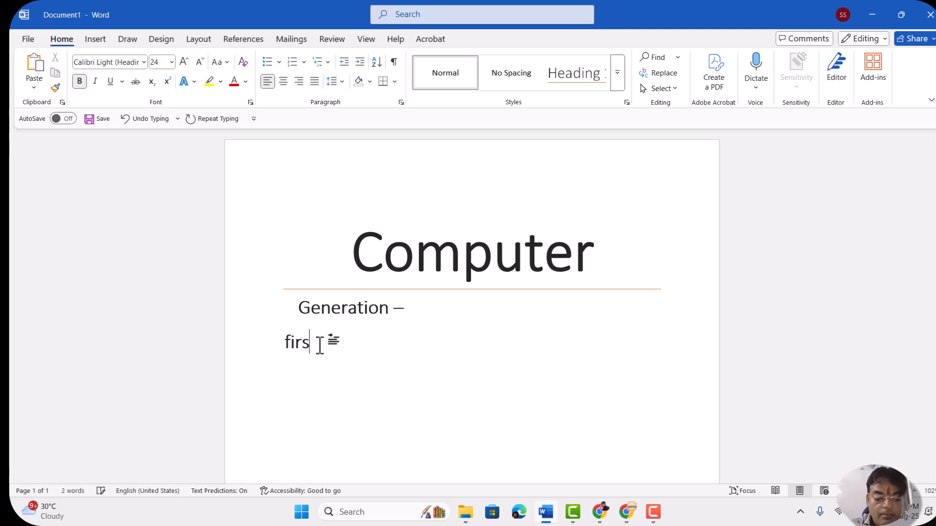
pyautogui.write(' gen')
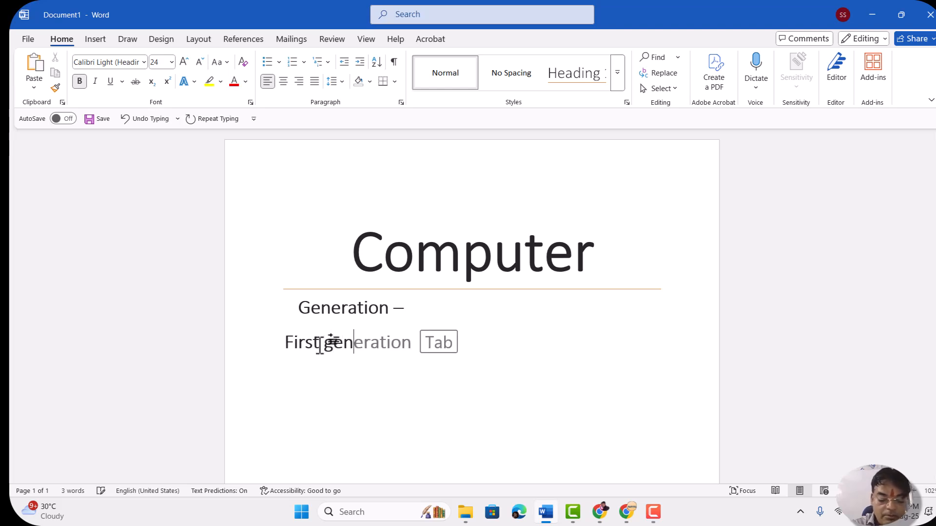
pyautogui.write('erat')
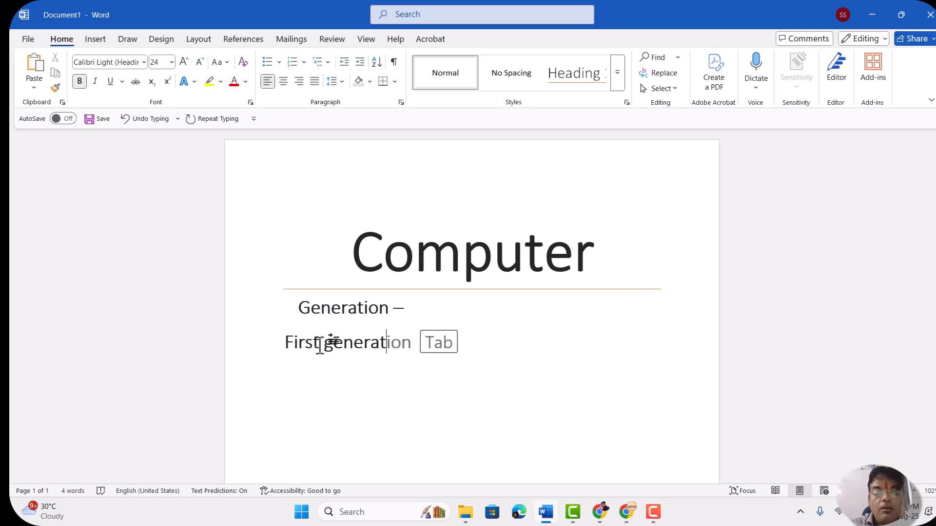
pyautogui.write('ion')
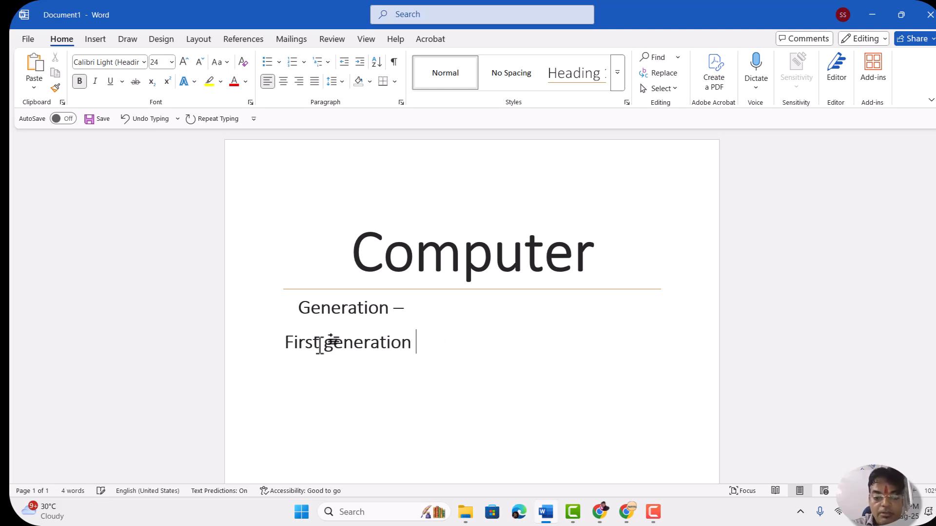
# Reduce the font size of the "First generation" line to 16 pt
pyautogui.moveTo(286, 341); pyautogui.dragTo(453, 339)
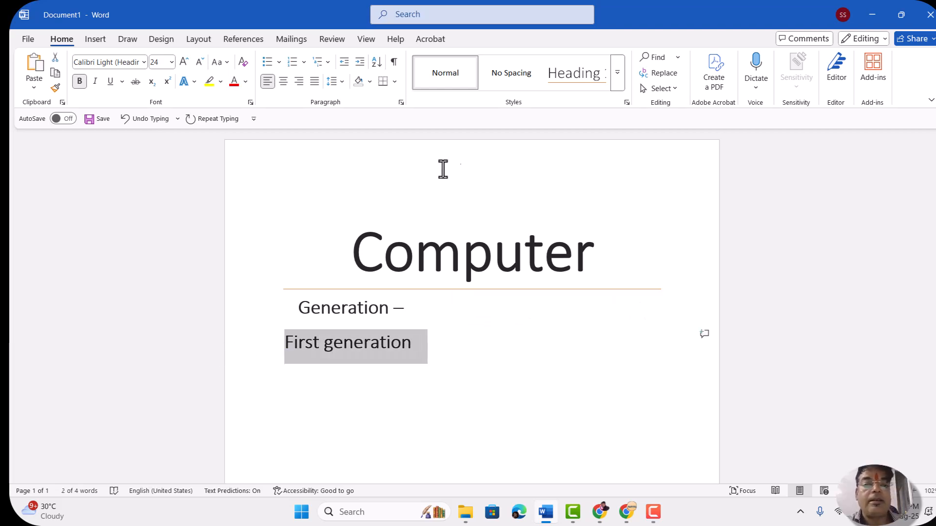
pyautogui.click(172, 62)
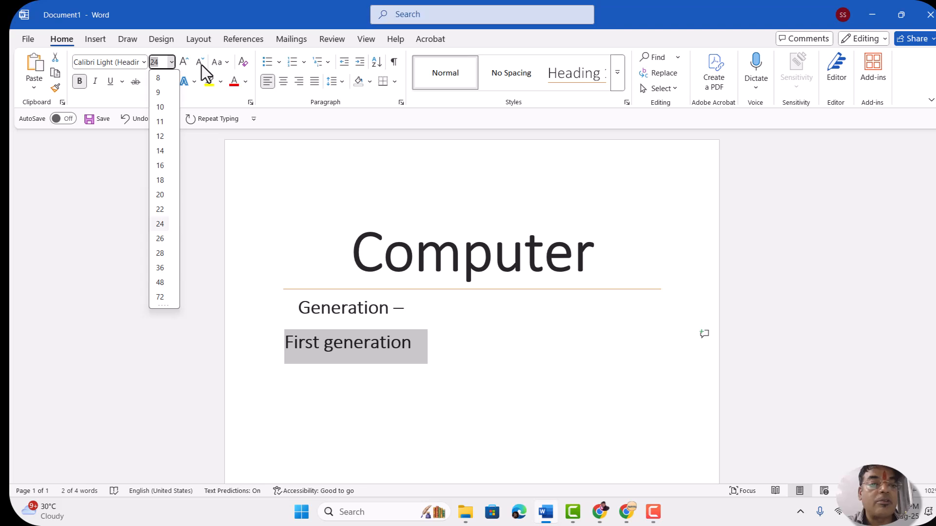
pyautogui.click(201, 63)
pyautogui.click(200, 62)
pyautogui.click(201, 62)
pyautogui.click(200, 63)
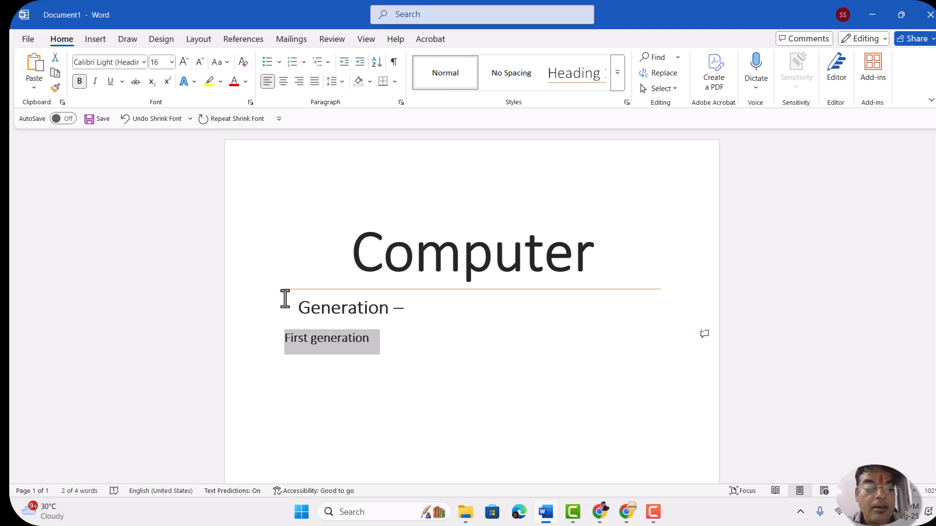
# Insert six tab characters before "First generation" to move it towards the middle of the line
pyautogui.click(287, 328)
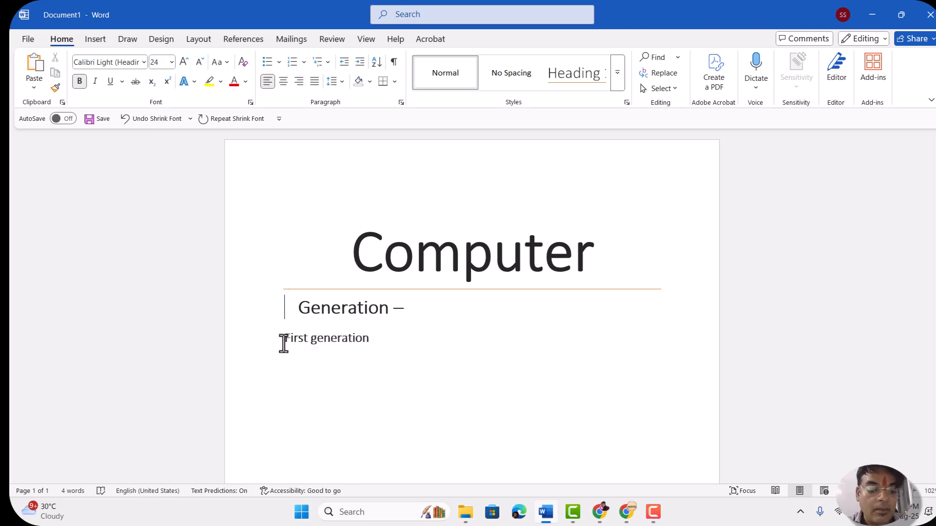
pyautogui.press('Tab')
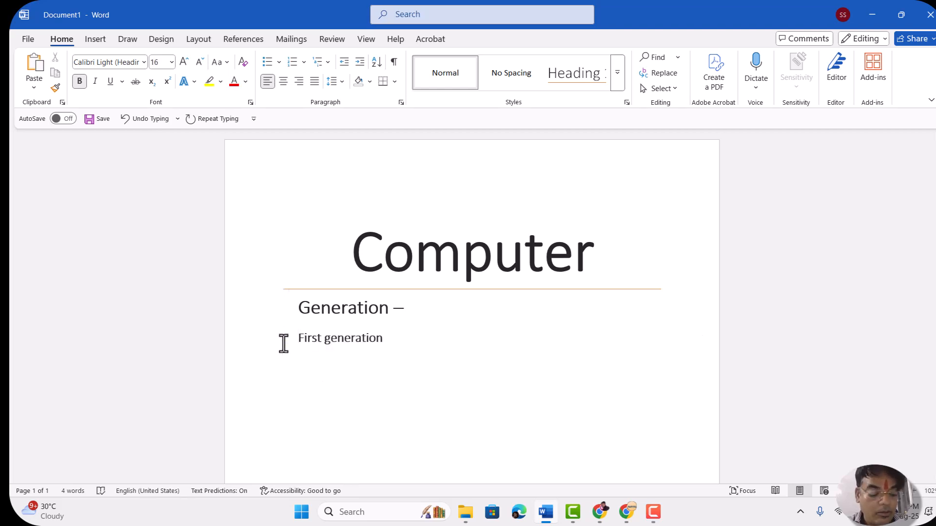
pyautogui.press('Tab')
pyautogui.press('Tab')
pyautogui.press('Tab')
pyautogui.press('Tab')
pyautogui.press('Tab')
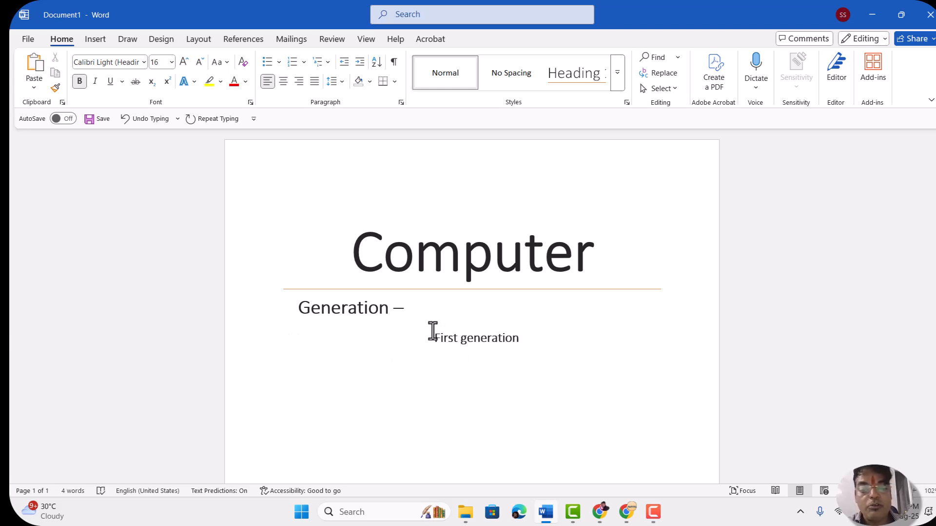
# Apply blue theme-colour shading to the "First generation" paragraph
pyautogui.tripleClick(467, 348)
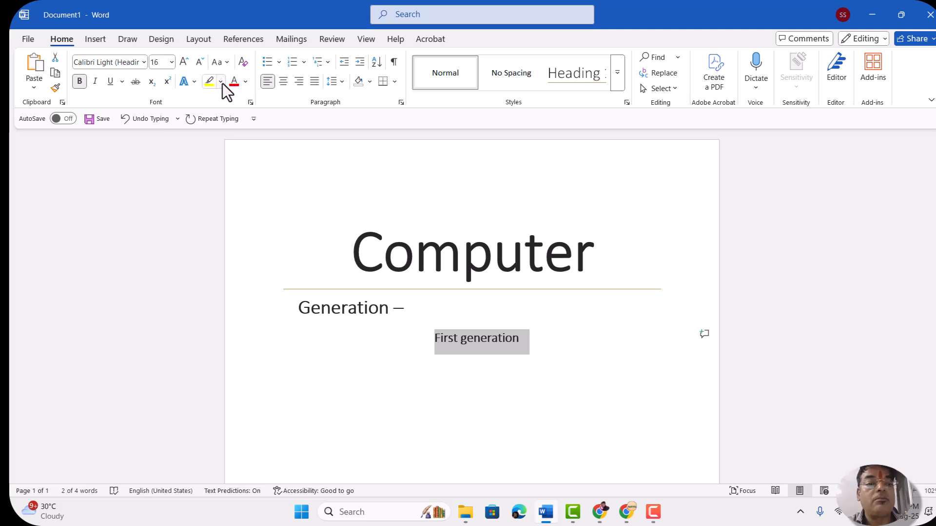
pyautogui.click(370, 81)
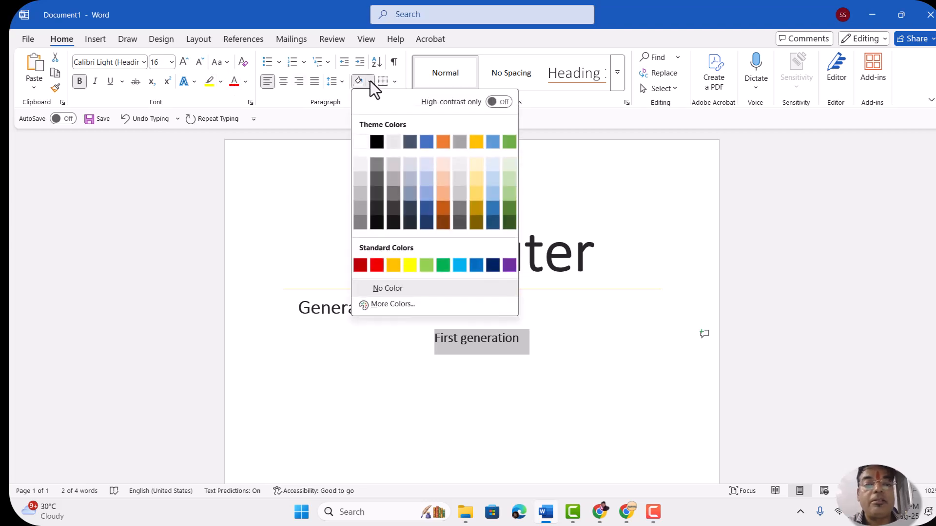
pyautogui.click(426, 147)
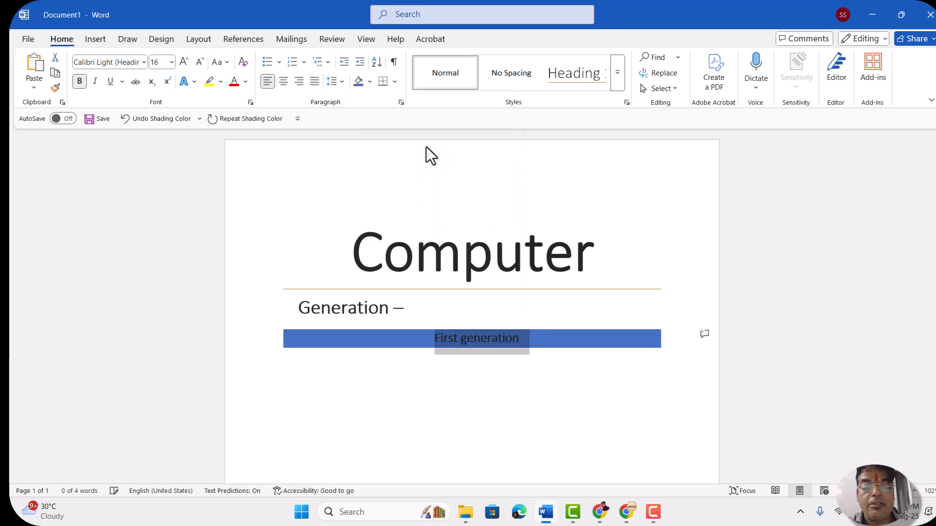
# Start a line below "First generation", undo its automatic click-and-type formatting and enter "N v vdvr"
pyautogui.doubleClick(327, 385)
pyautogui.hotkey('ctrl', 'z')
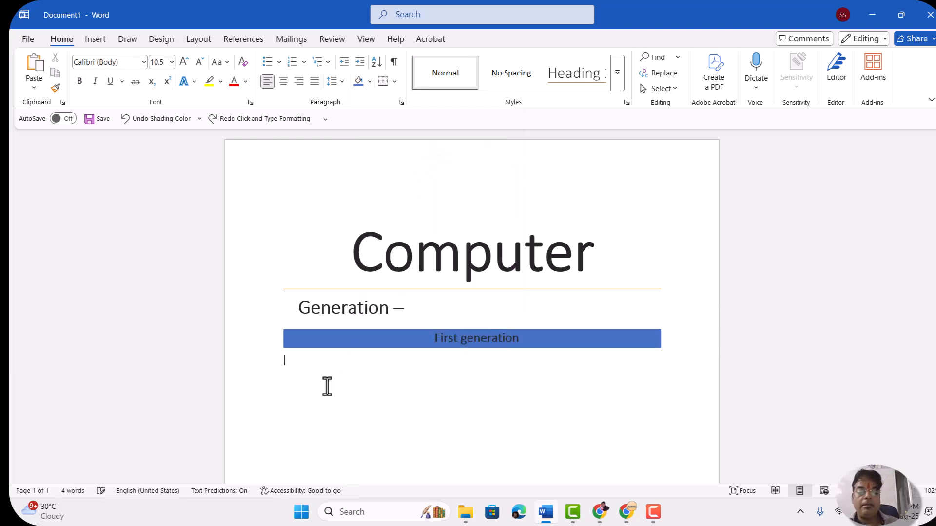
pyautogui.write('N v vdvr')
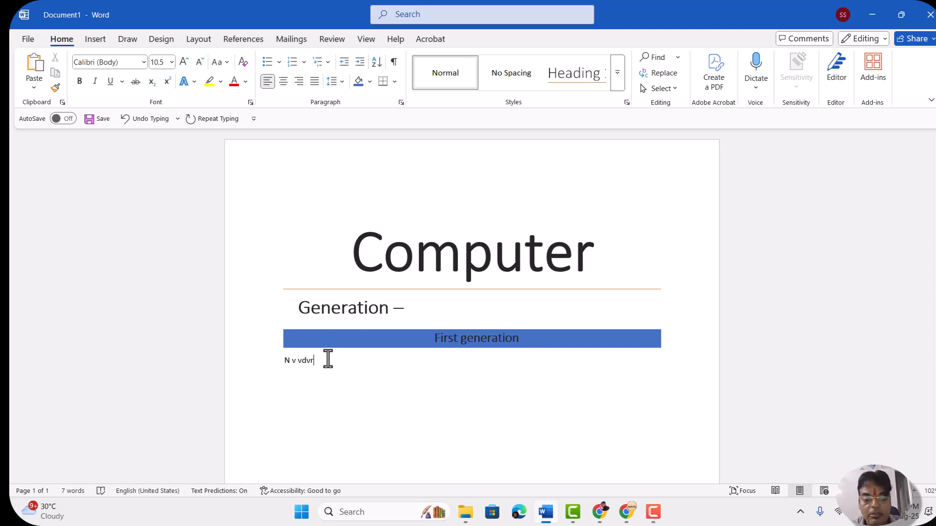
pyautogui.click(448, 340)
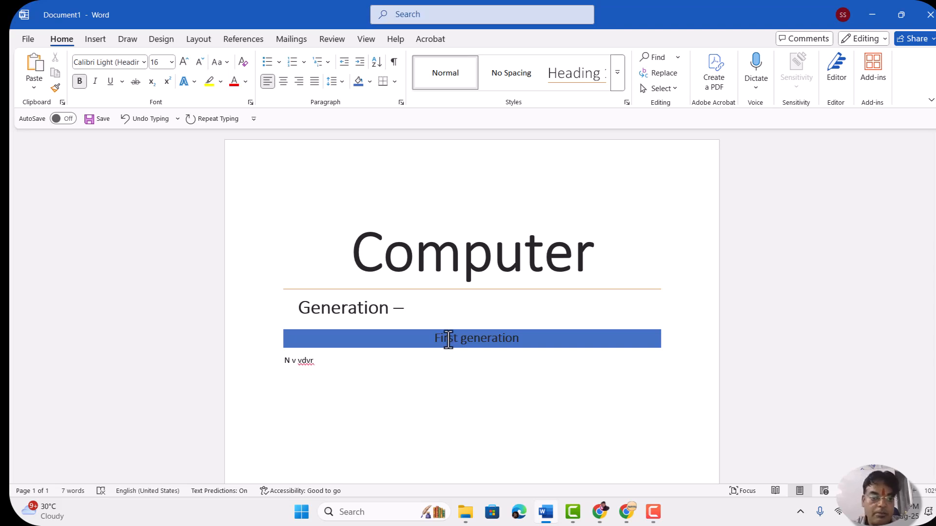
pyautogui.click(154, 39)
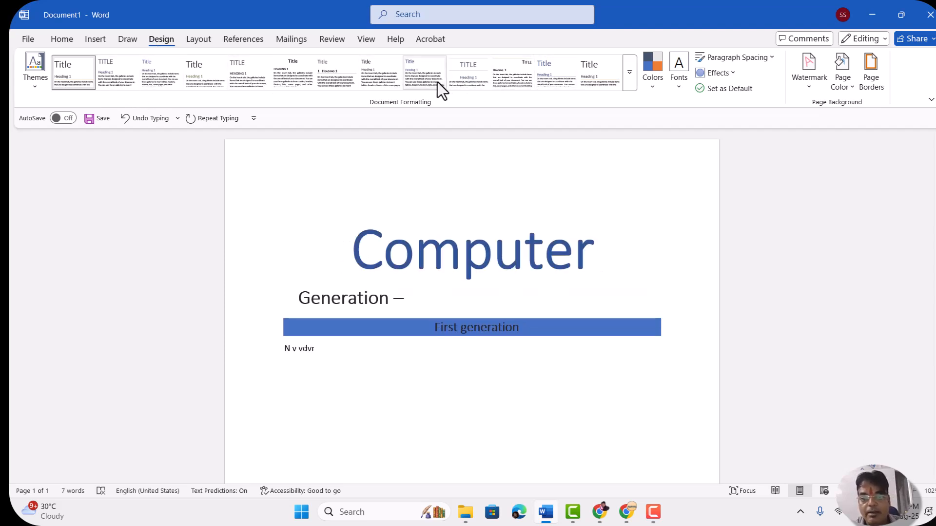
pyautogui.click(656, 88)
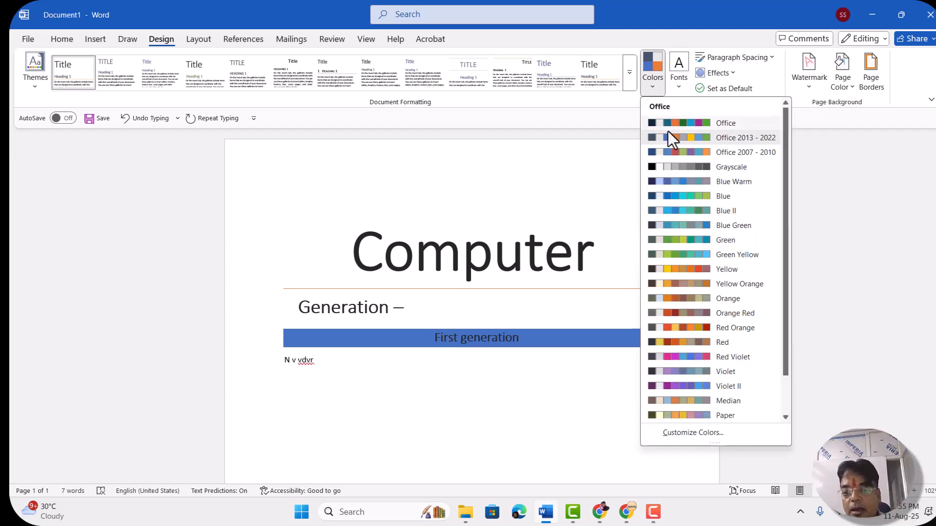
pyautogui.click(551, 315)
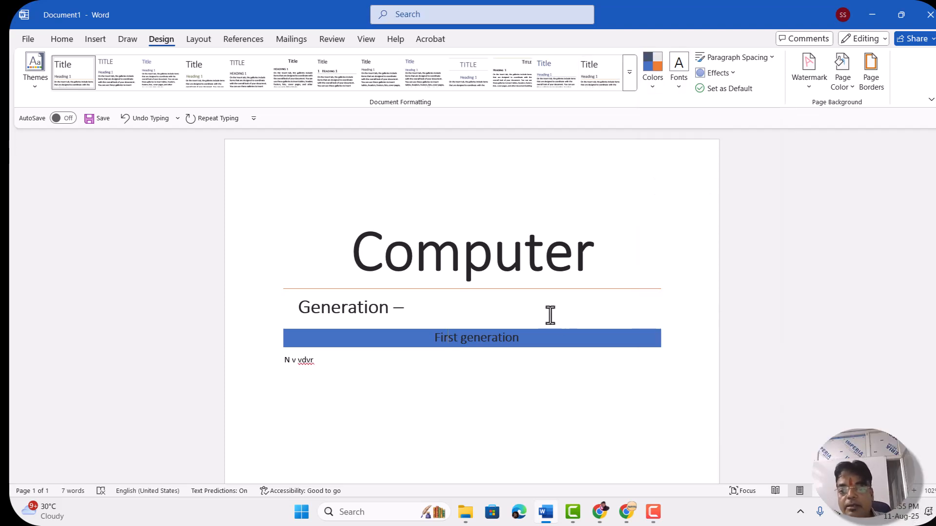
# Select the "Computer" heading, try the Red Violet theme colours and settle on the Red Orange colour set
pyautogui.moveTo(459, 265); pyautogui.dragTo(635, 232)
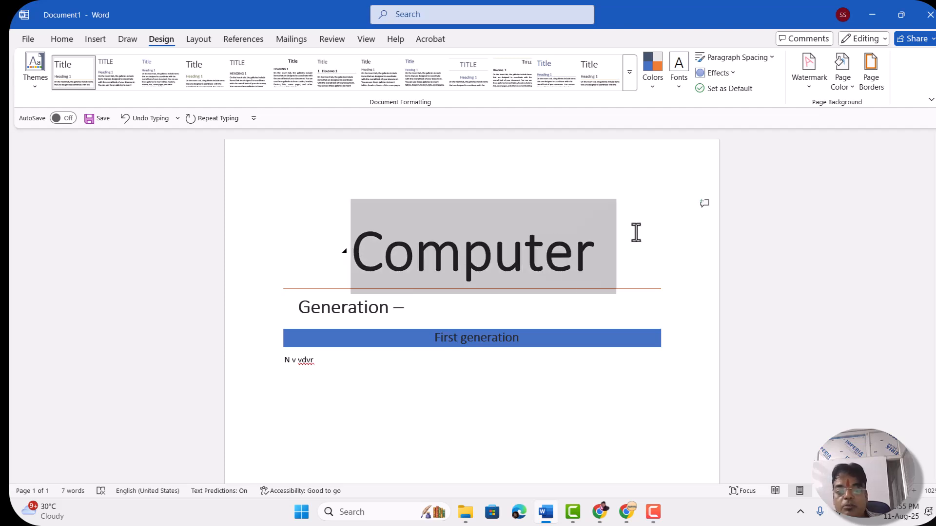
pyautogui.click(654, 81)
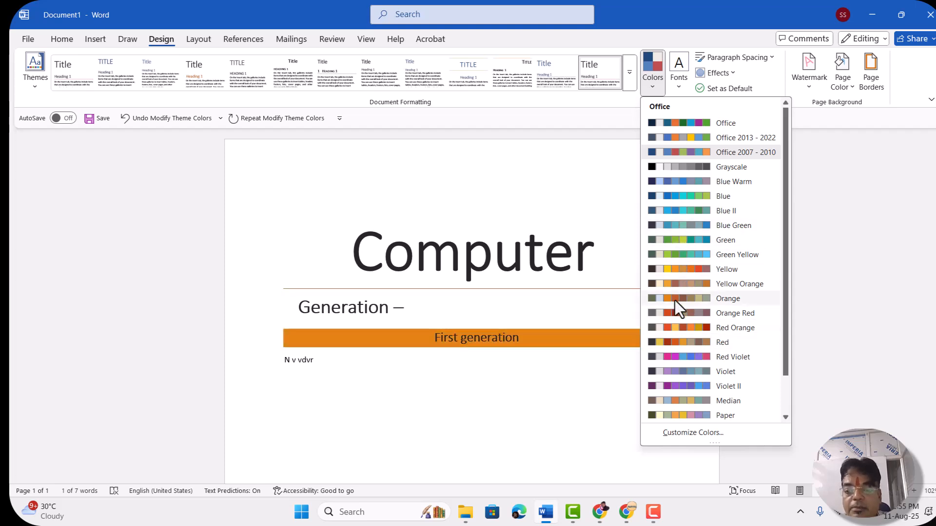
pyautogui.click(689, 355)
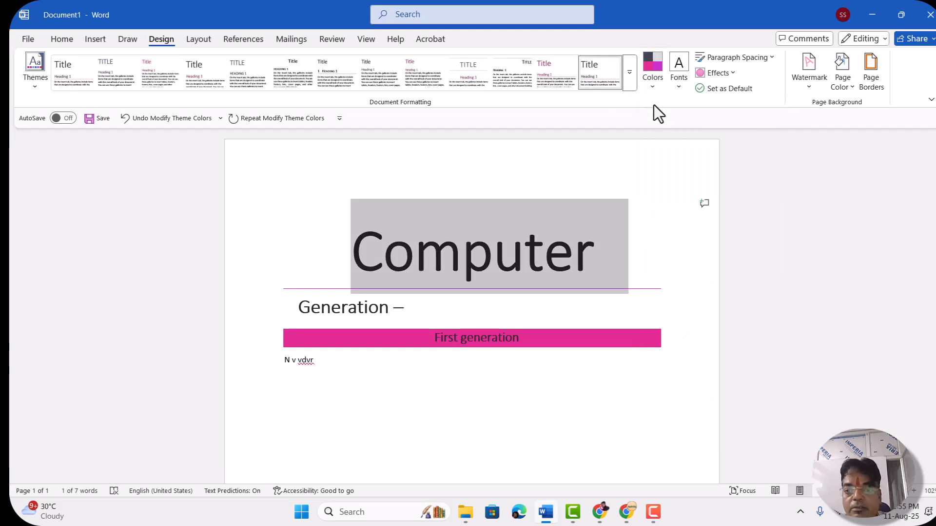
pyautogui.click(650, 92)
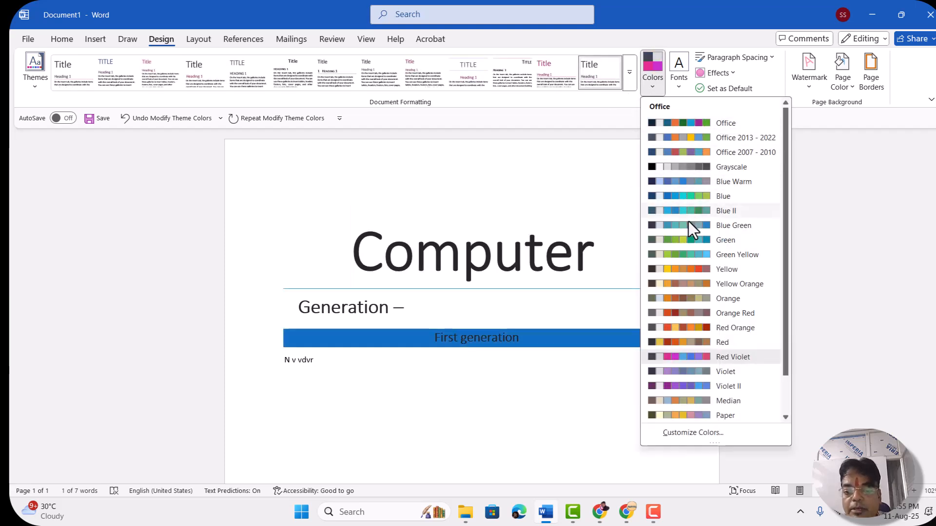
pyautogui.click(691, 330)
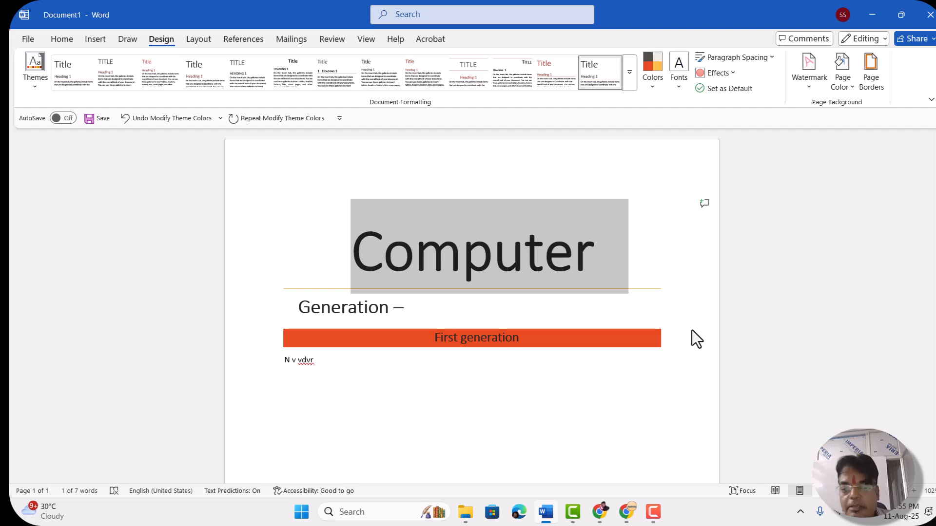
# Apply the Office 2007 - 2010 theme fonts and set the "Computer" heading in Britannic Bold
pyautogui.click(677, 78)
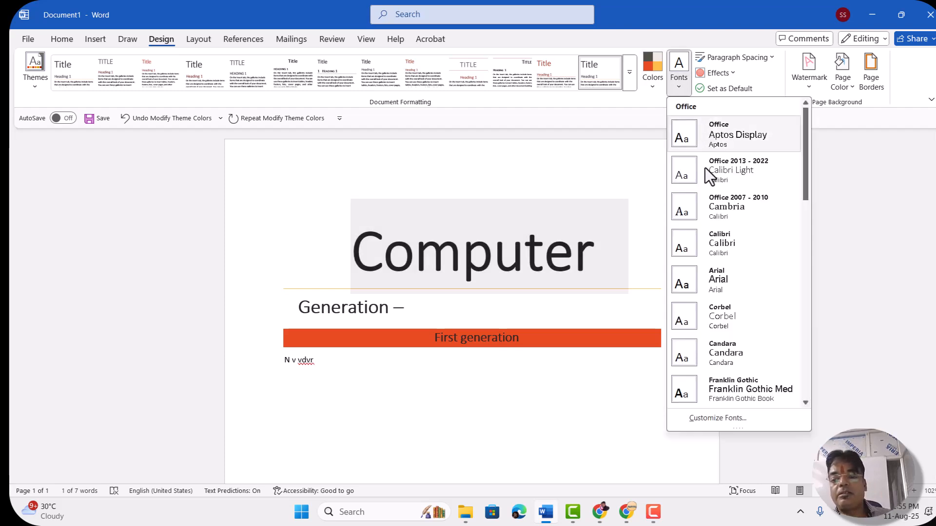
pyautogui.click(684, 209)
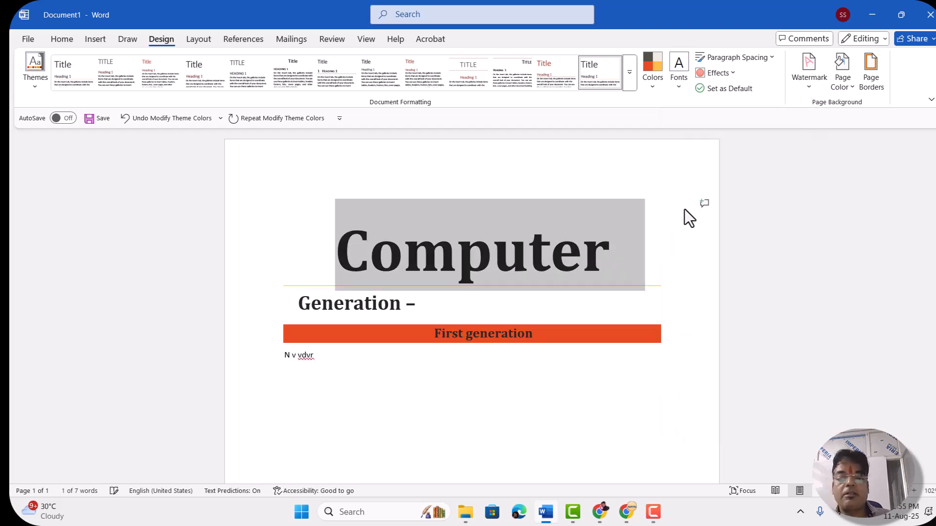
pyautogui.click(61, 45)
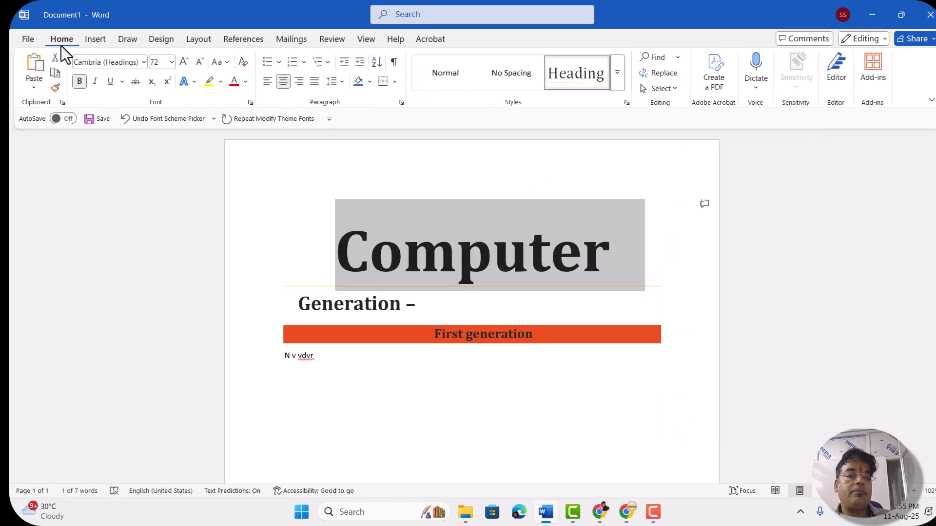
pyautogui.click(141, 62)
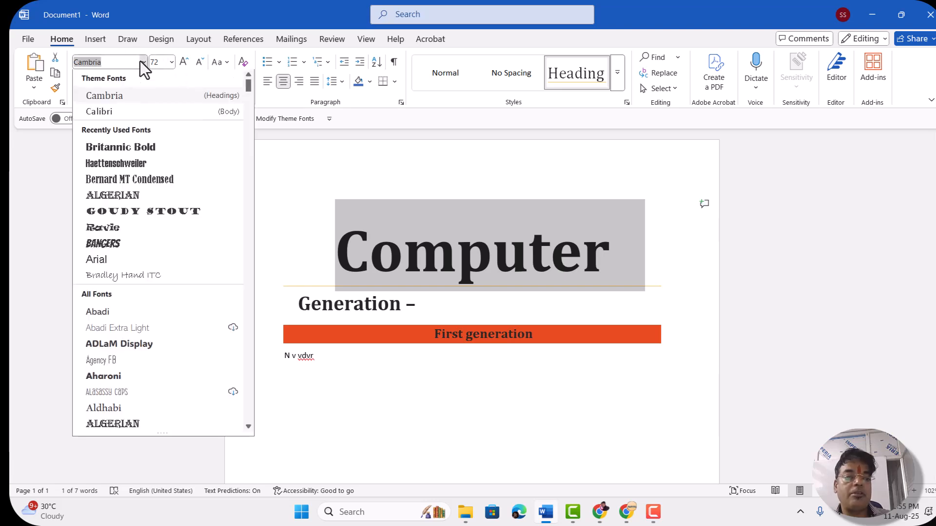
pyautogui.click(113, 155)
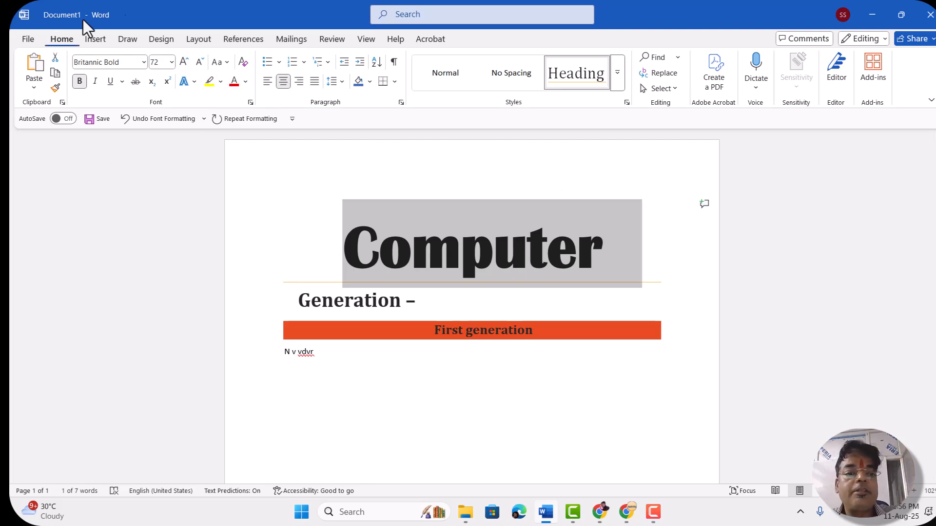
# Set the document's paragraph spacing to the built-in Open option
pyautogui.click(159, 43)
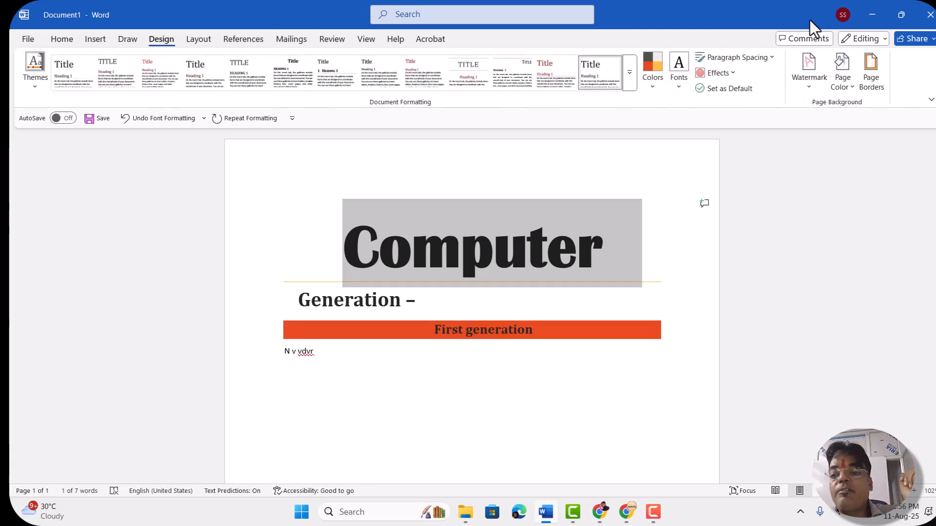
pyautogui.click(771, 57)
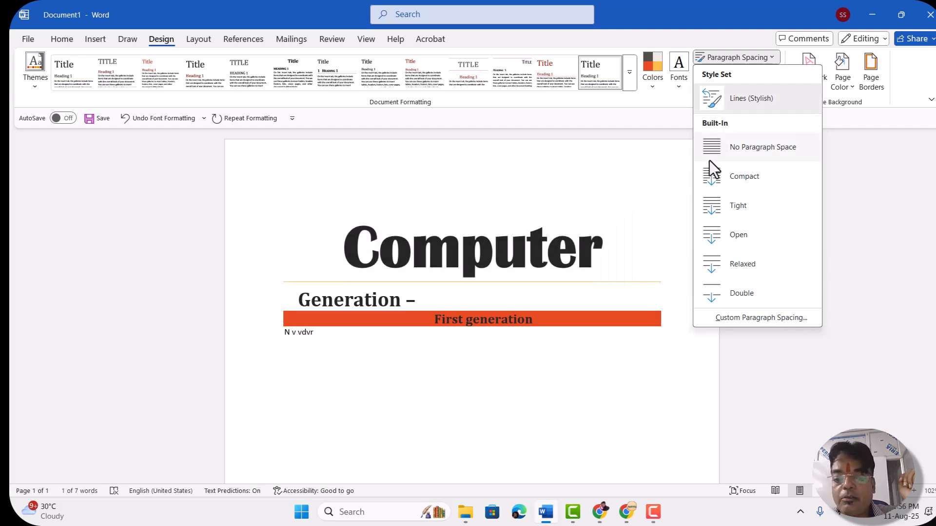
pyautogui.click(704, 238)
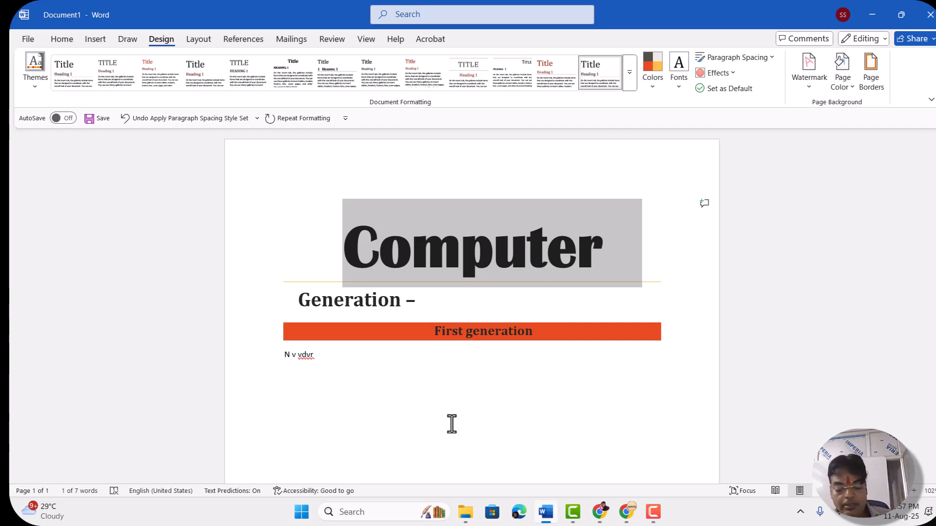
# Replace the selected "Computer" heading with a page break and add a second page break on the blank first page
pyautogui.hotkey('ctrl', 'Return')
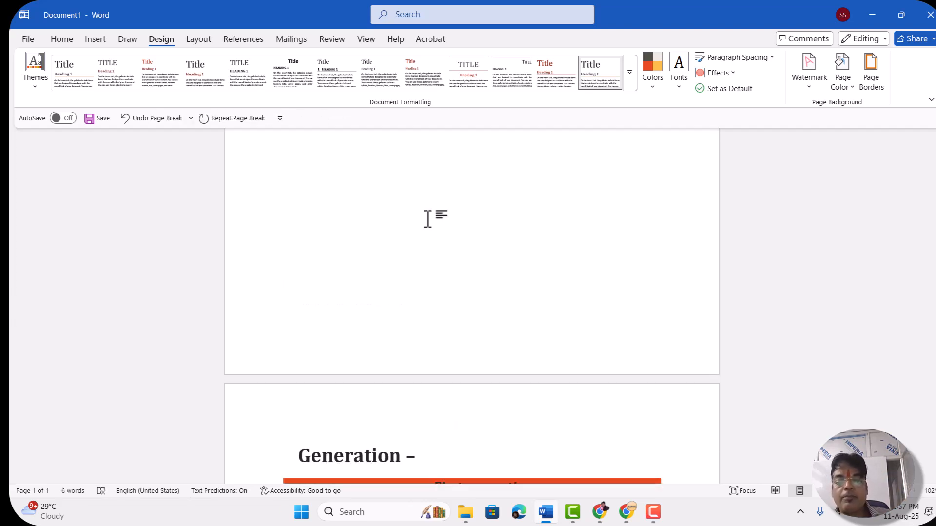
pyautogui.scroll(4, 427, 220)
pyautogui.scroll(1, 374, 250)
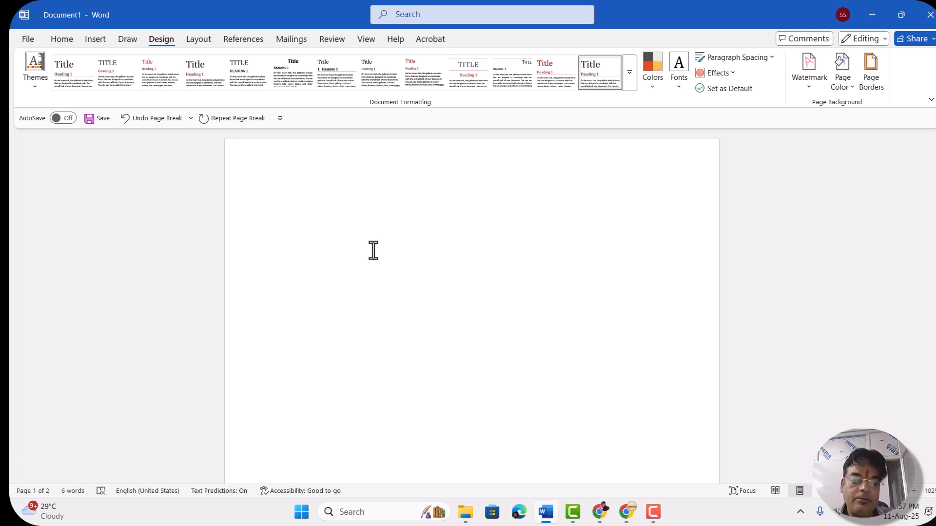
pyautogui.click(293, 216)
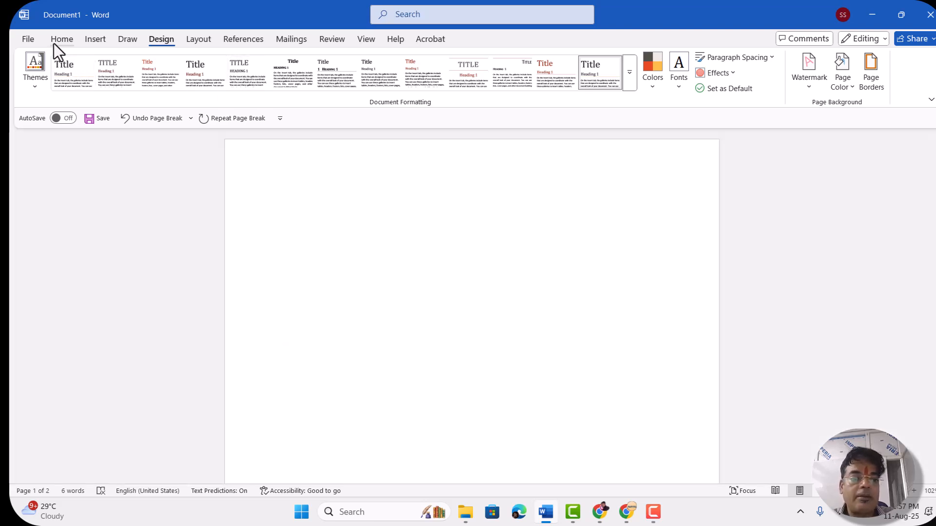
pyautogui.click(54, 43)
pyautogui.hotkey('ctrl', 'Return')
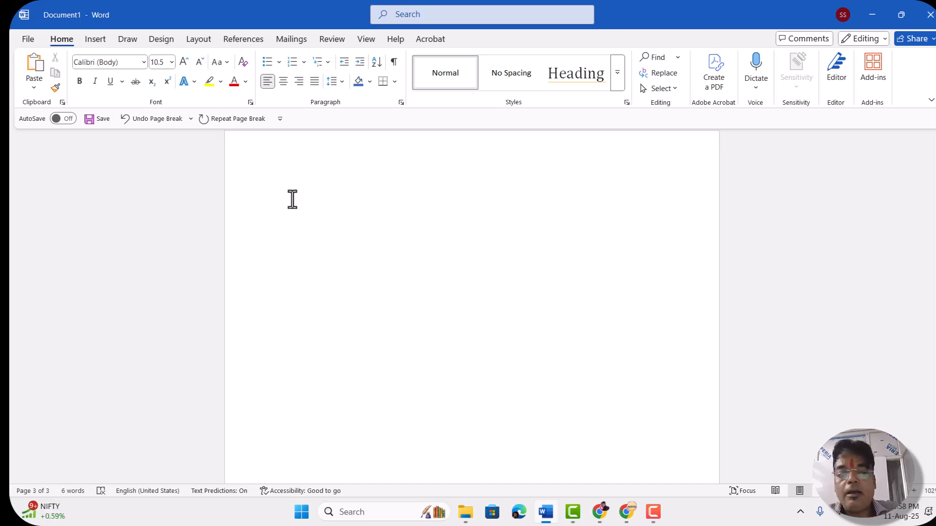
# Apply the CONFIDENTIAL 1 watermark to the document
pyautogui.click(152, 37)
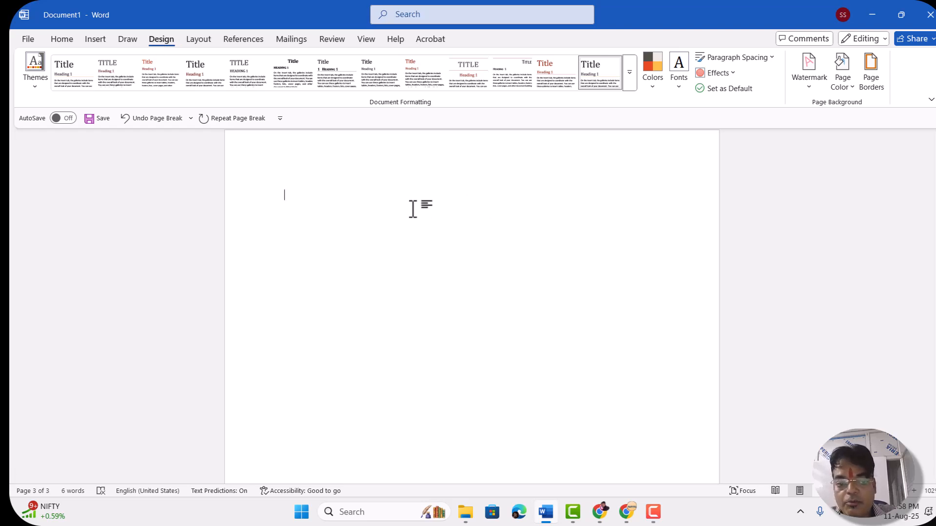
pyautogui.click(809, 80)
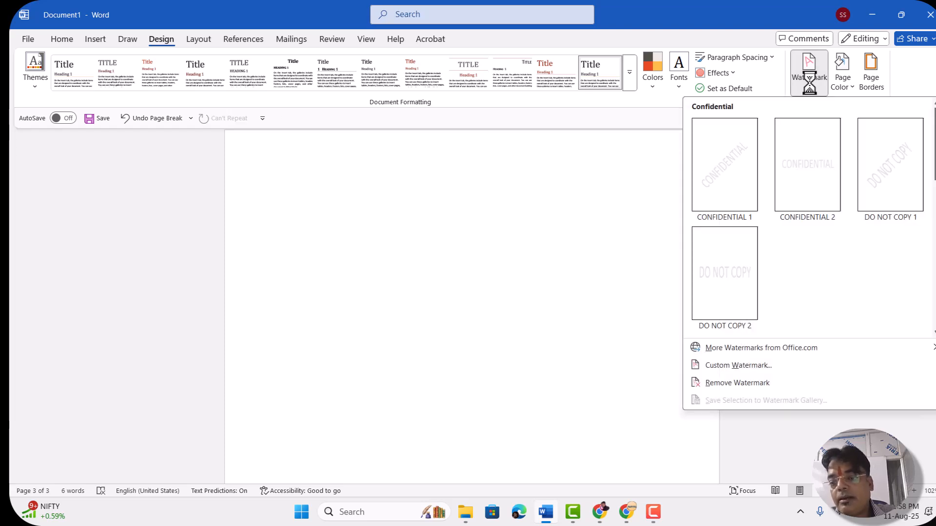
pyautogui.click(713, 168)
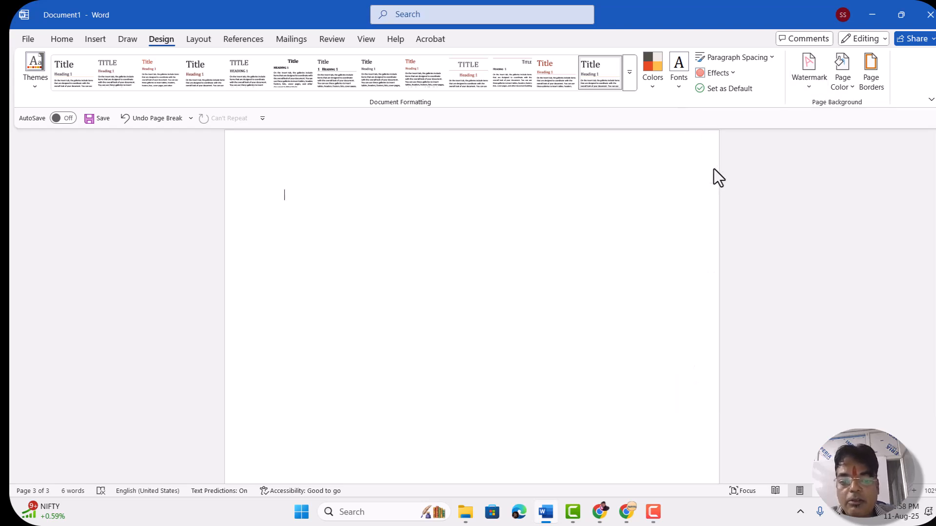
# Examine how the CONFIDENTIAL watermark appears on the document's pages
pyautogui.scroll(-4, 496, 279)
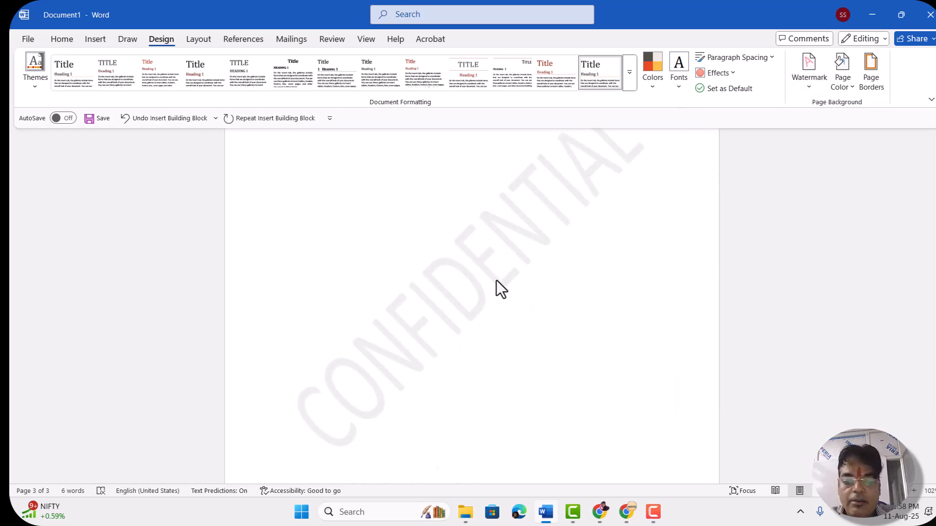
pyautogui.scroll(1, 496, 280)
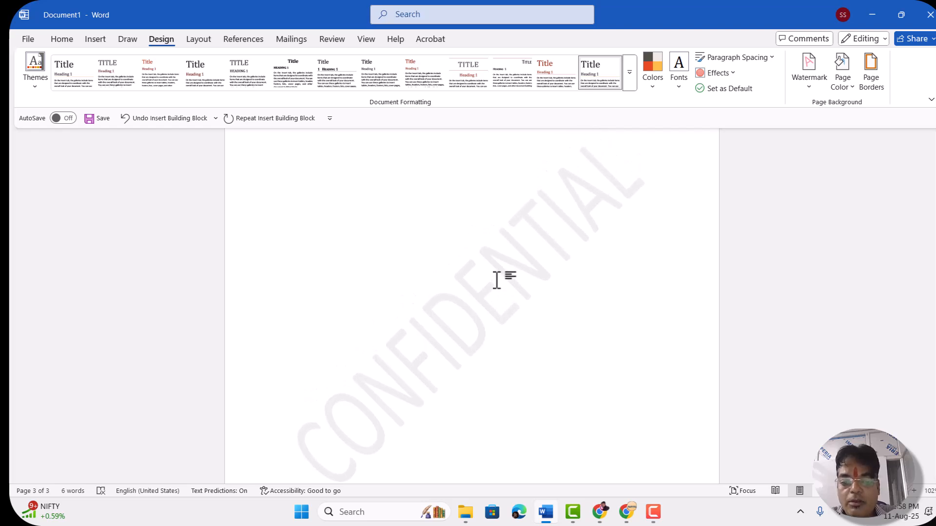
pyautogui.scroll(-3, 496, 280)
pyautogui.scroll(7, 496, 280)
pyautogui.scroll(-4, 496, 280)
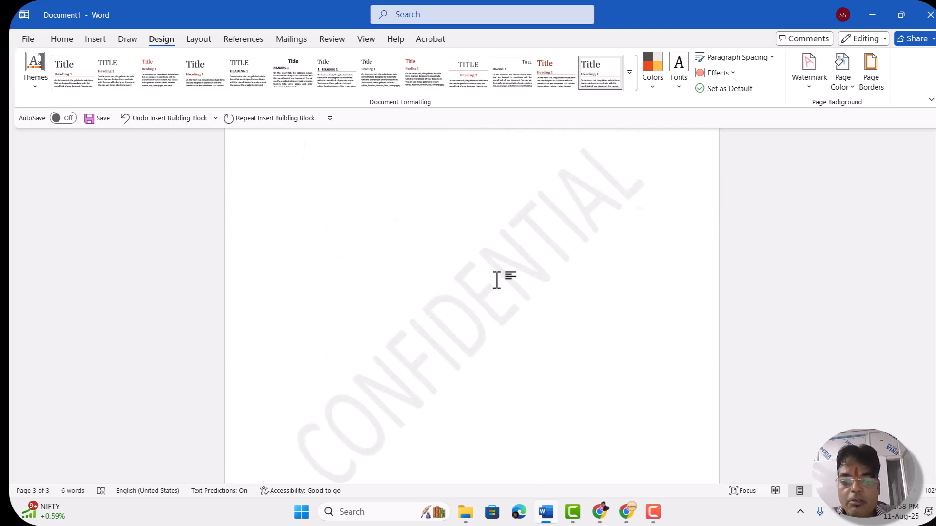
pyautogui.scroll(-4, 496, 279)
pyautogui.scroll(6, 496, 279)
pyautogui.scroll(-6, 496, 280)
pyautogui.scroll(2, 496, 281)
pyautogui.scroll(-6, 496, 281)
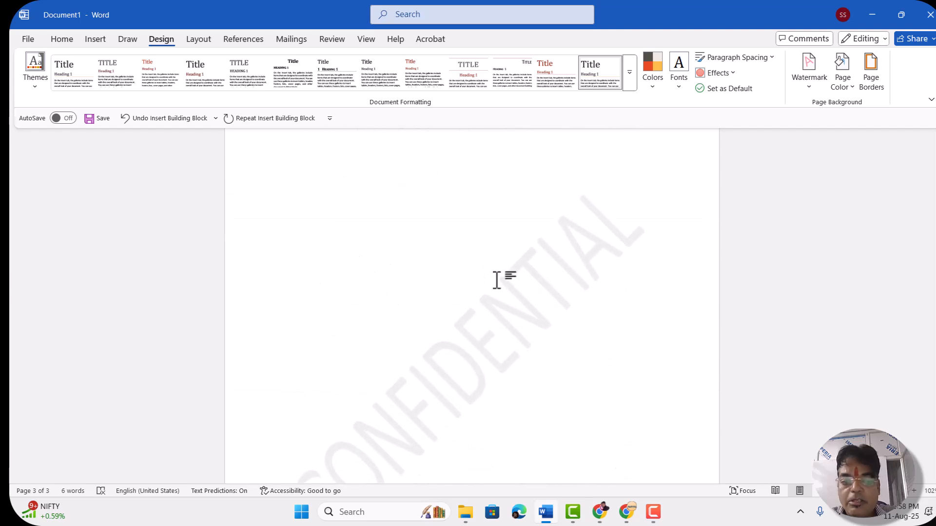
pyautogui.scroll(2, 496, 280)
# Remove the CONFIDENTIAL watermark from the document
pyautogui.click(496, 281)
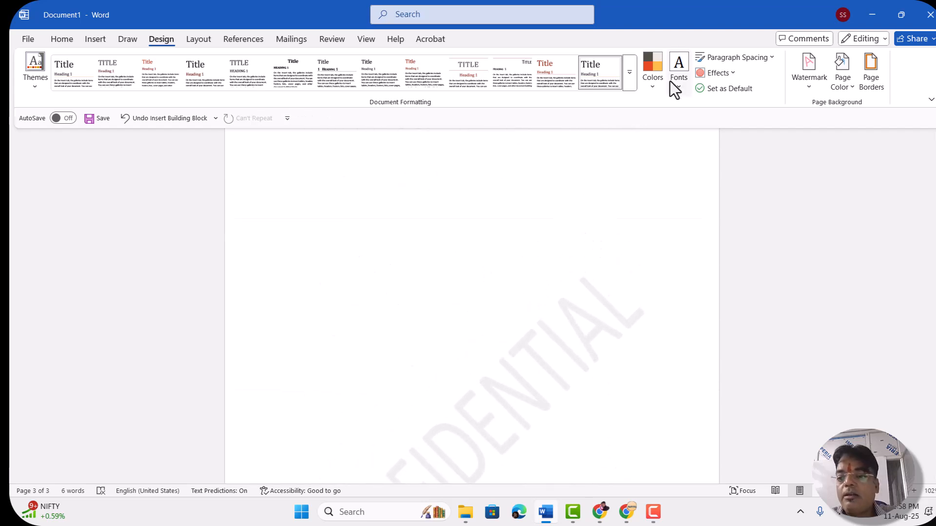
pyautogui.click(810, 77)
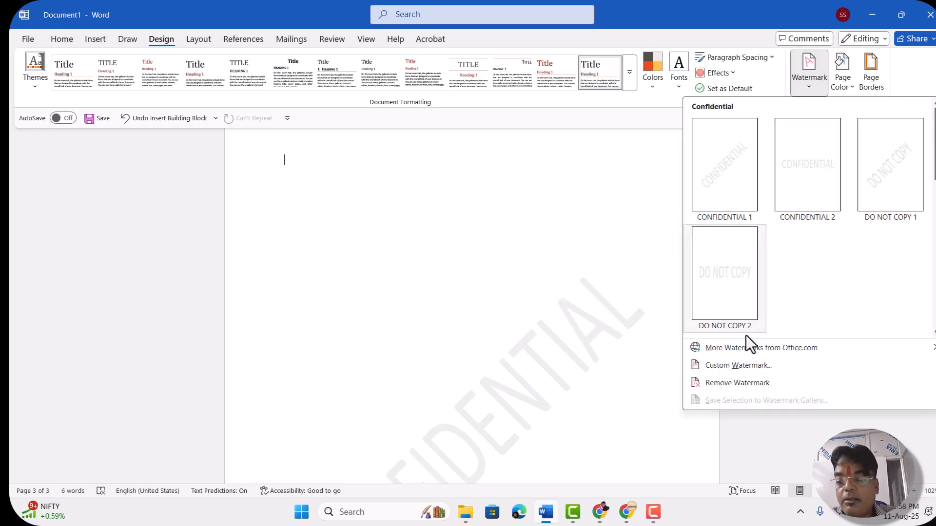
pyautogui.click(725, 383)
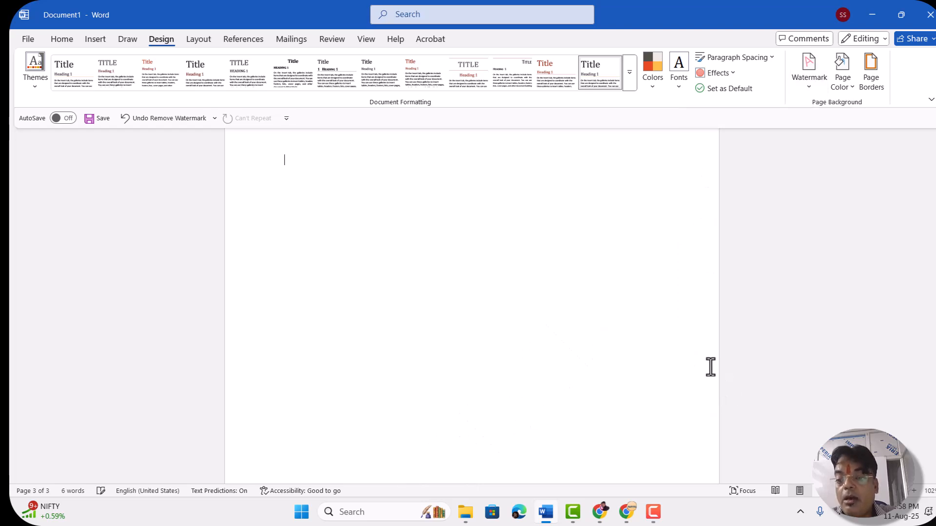
# Add a custom text watermark reading "smartzone" in Calibri, with automatic size and a semitransparent diagonal layout
pyautogui.click(800, 91)
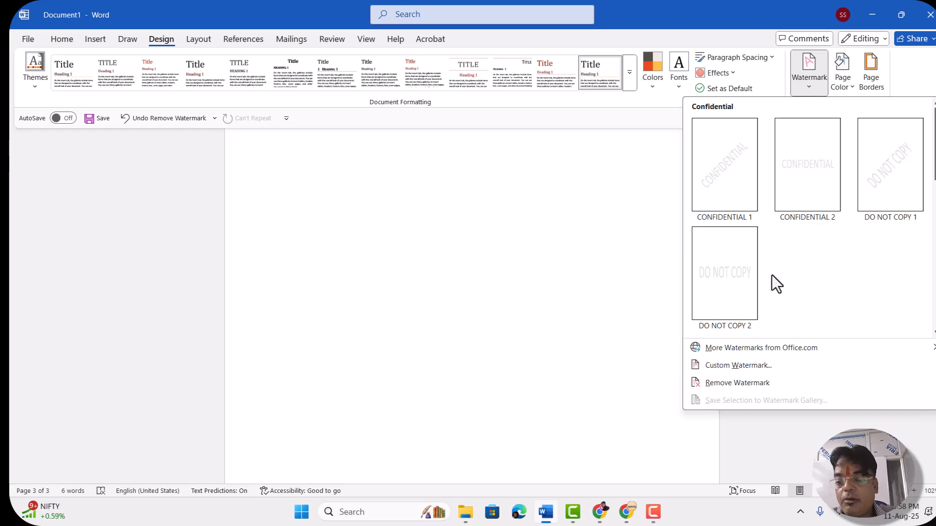
pyautogui.click(734, 367)
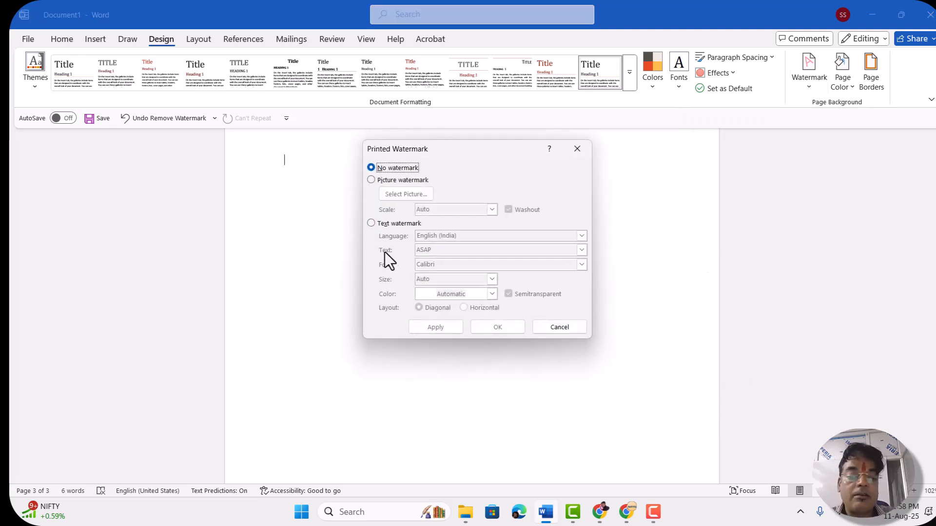
pyautogui.click(372, 223)
pyautogui.click(433, 250)
pyautogui.press('BackSpace')
pyautogui.press('BackSpace')
pyautogui.press('BackSpace')
pyautogui.press('BackSpace')
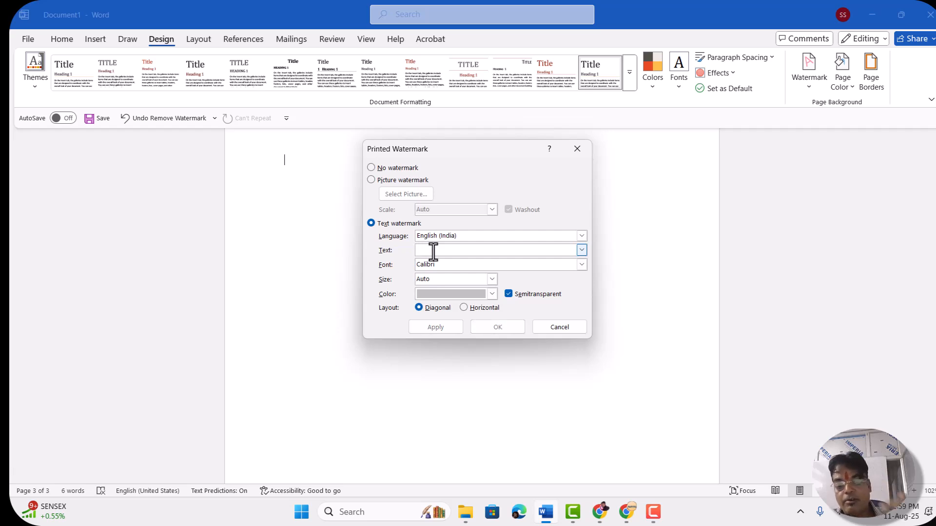
pyautogui.write('smart')
pyautogui.write(' fone')
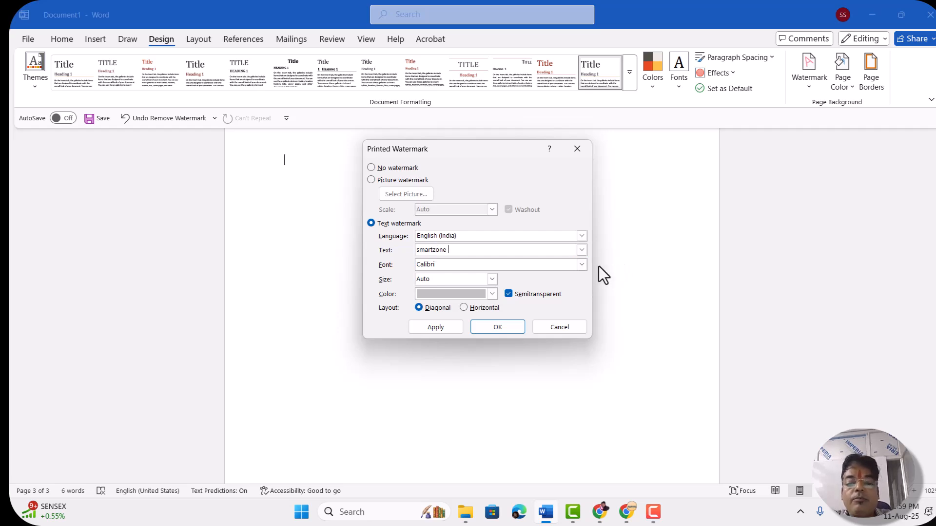
pyautogui.click(582, 265)
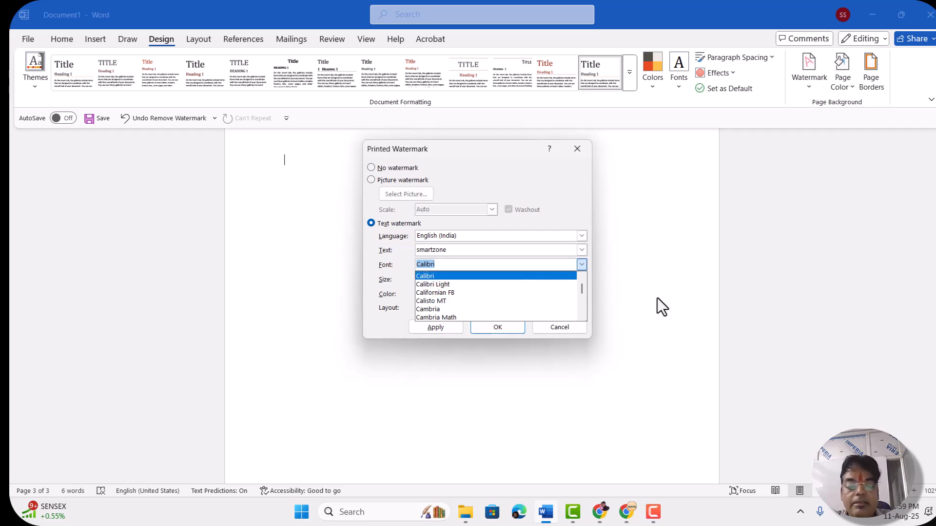
pyautogui.click(483, 326)
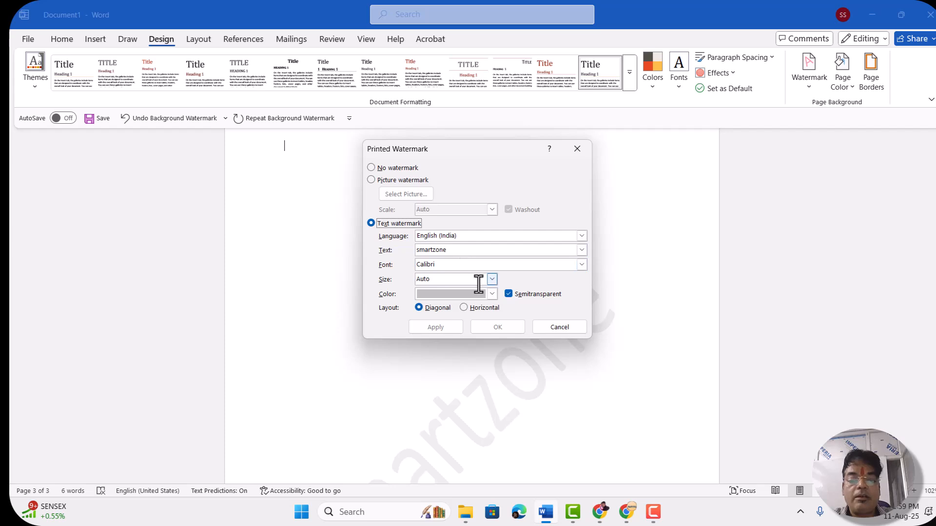
# Recolour the "smartzone" watermark with the standard light green and apply it
pyautogui.click(491, 294)
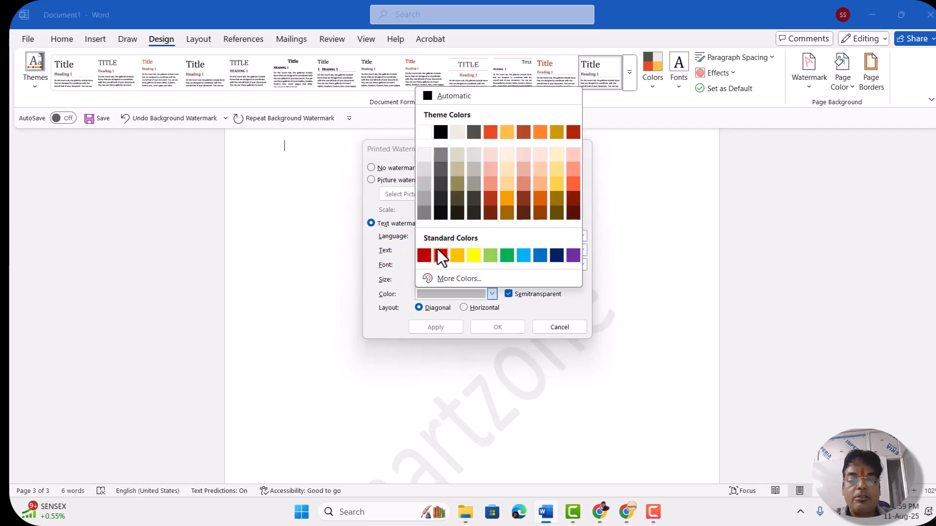
pyautogui.click(490, 255)
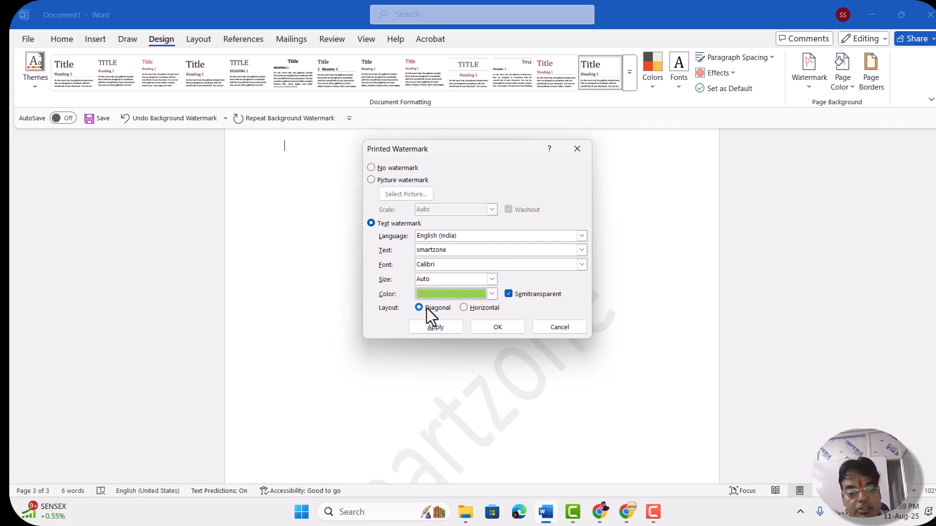
pyautogui.click(432, 332)
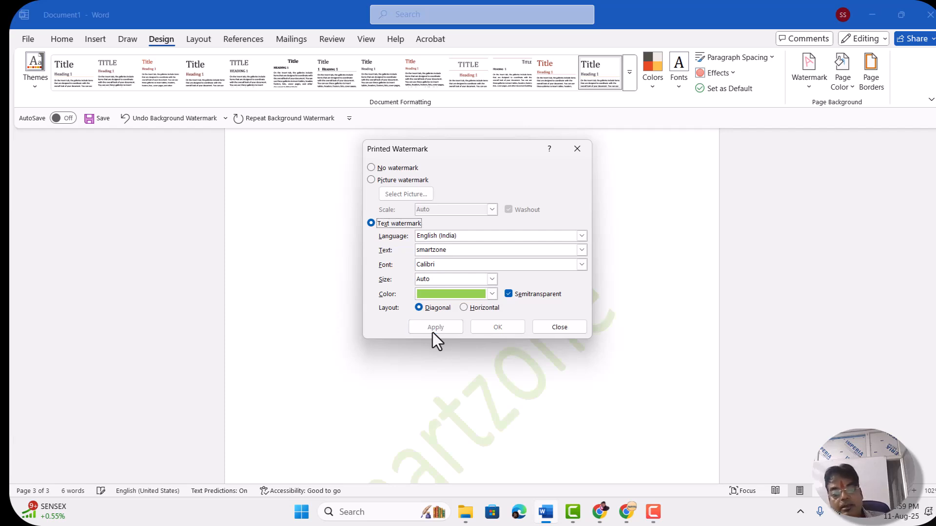
# Change the "smartzone" watermark to a horizontal layout and turn off its semitransparent effect
pyautogui.click(464, 307)
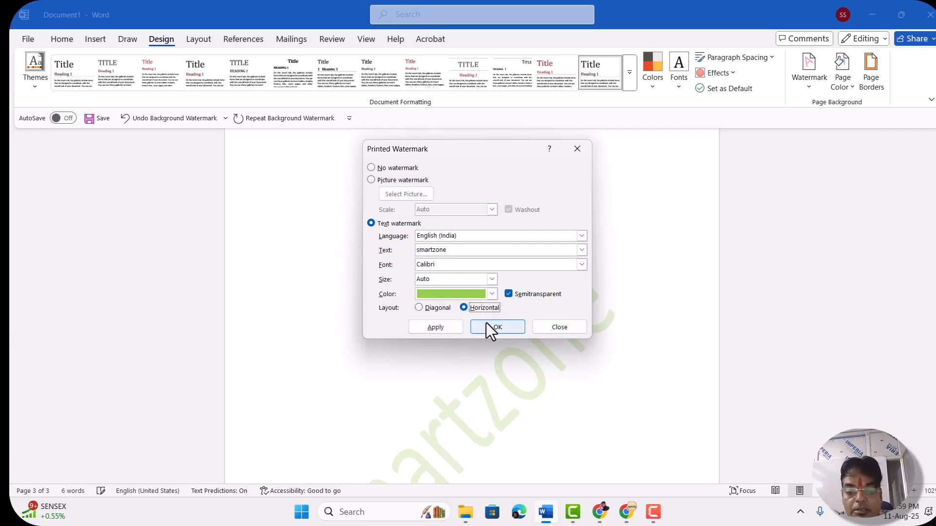
pyautogui.click(446, 328)
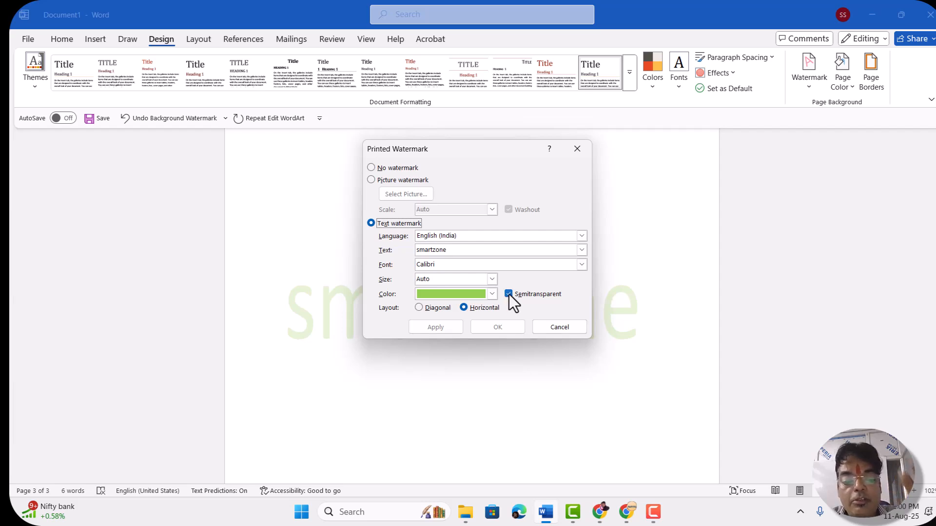
pyautogui.click(509, 295)
pyautogui.click(498, 327)
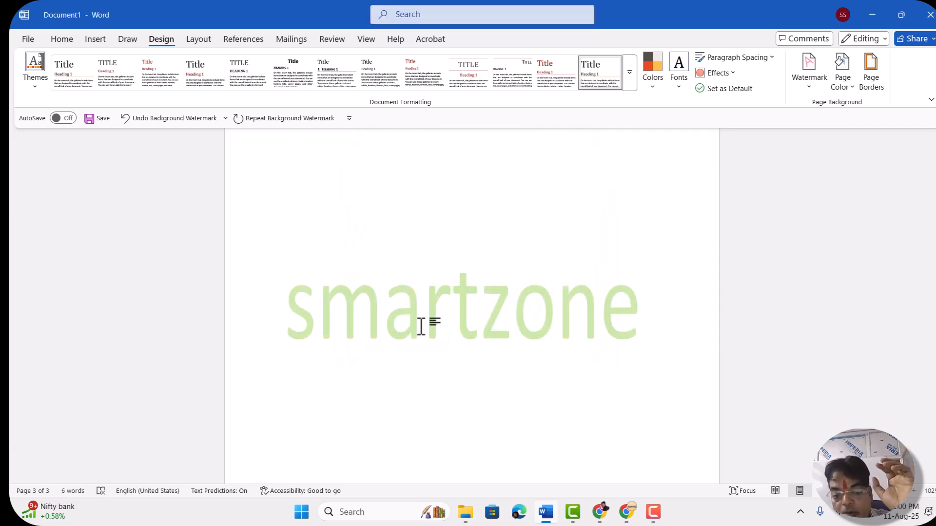
# Enter a line of random filler text starting with "M; cvk' cvk' cx vlcx" over the watermark on page 3
pyautogui.scroll(3, 322, 290)
pyautogui.scroll(-3, 316, 329)
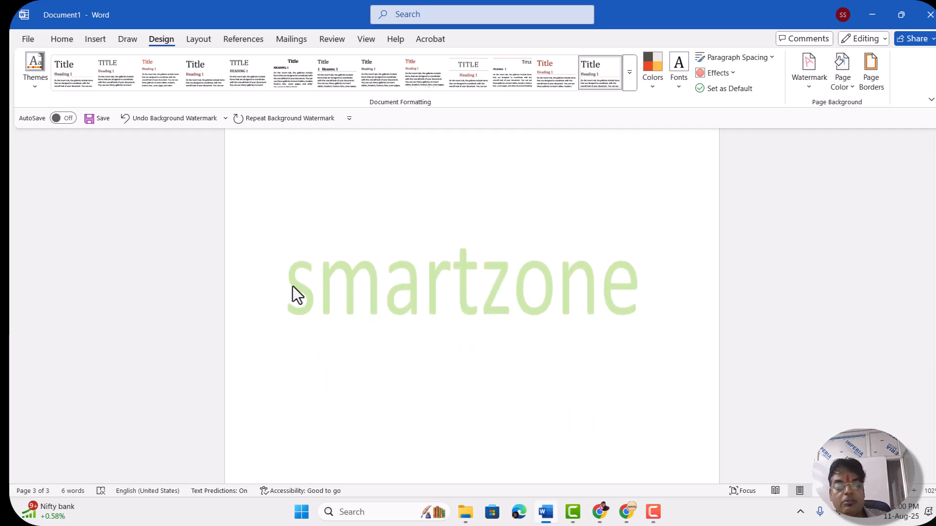
pyautogui.doubleClick(291, 274)
pyautogui.write("m; cvk' cvk' cx vlcx c")
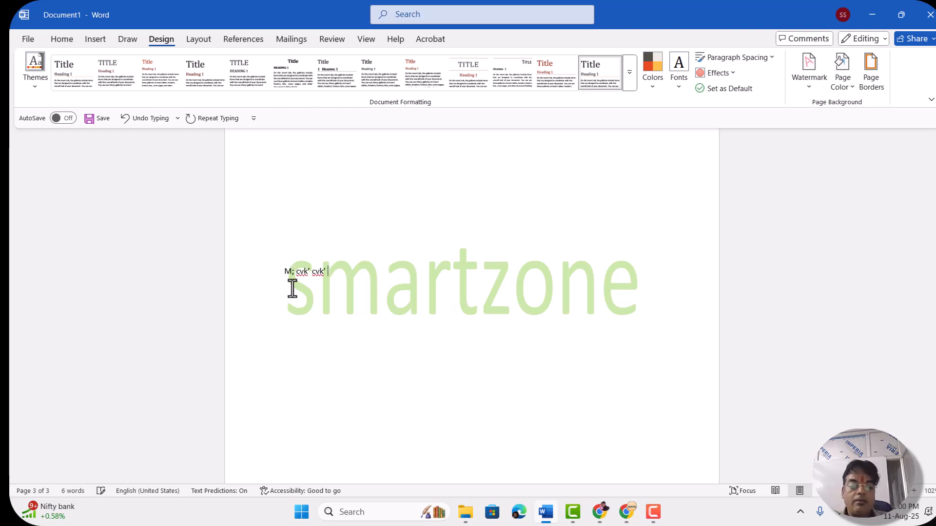
pyautogui.write(" k'l ckjx oub uo")
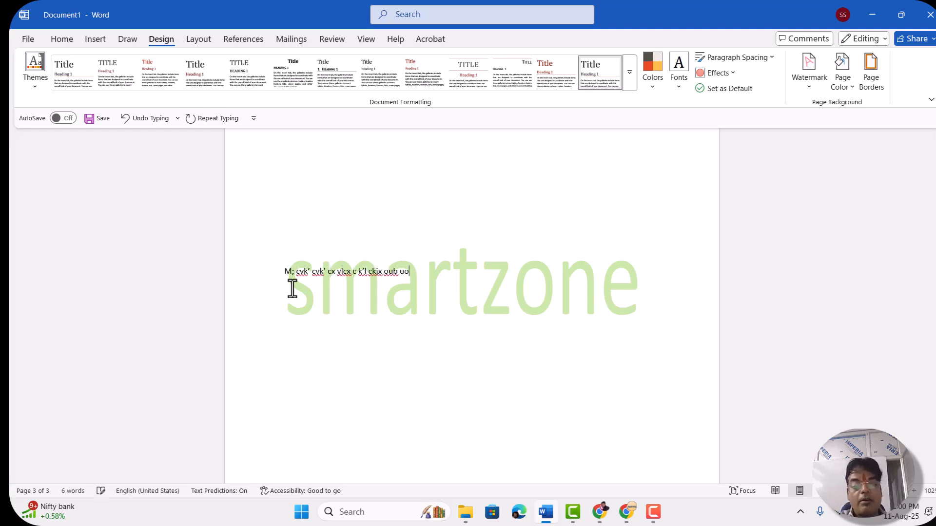
pyautogui.write('u h zpjzpxji')
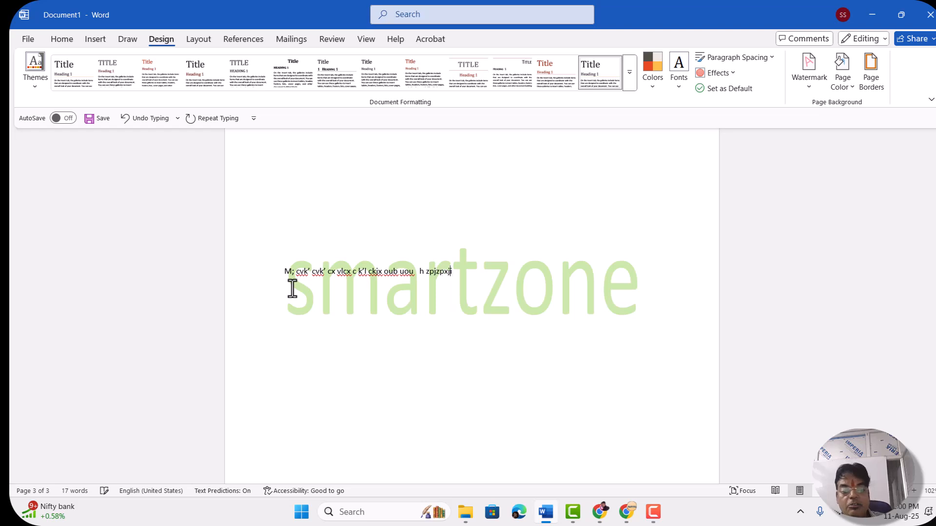
pyautogui.write(' ixc nnviodvdivd')
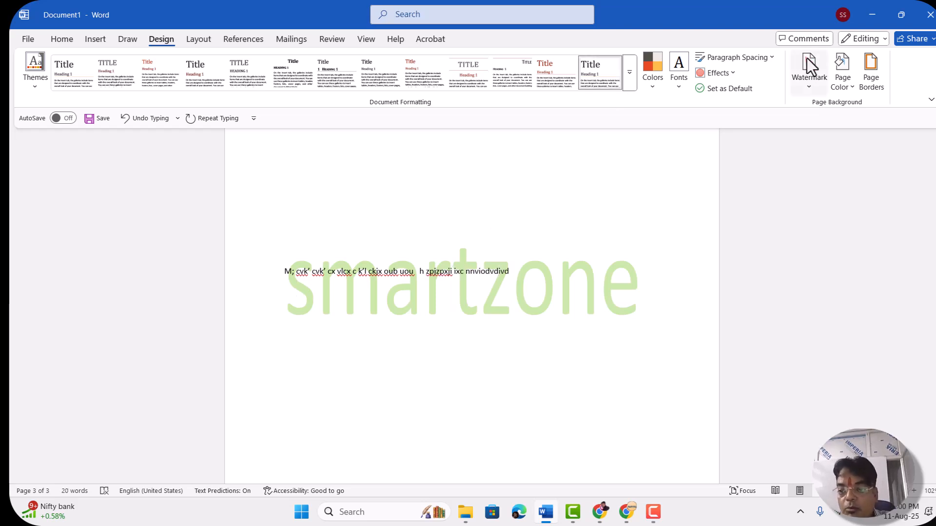
# Set the custom "smartzone" watermark to semitransparent with a diagonal layout
pyautogui.click(805, 87)
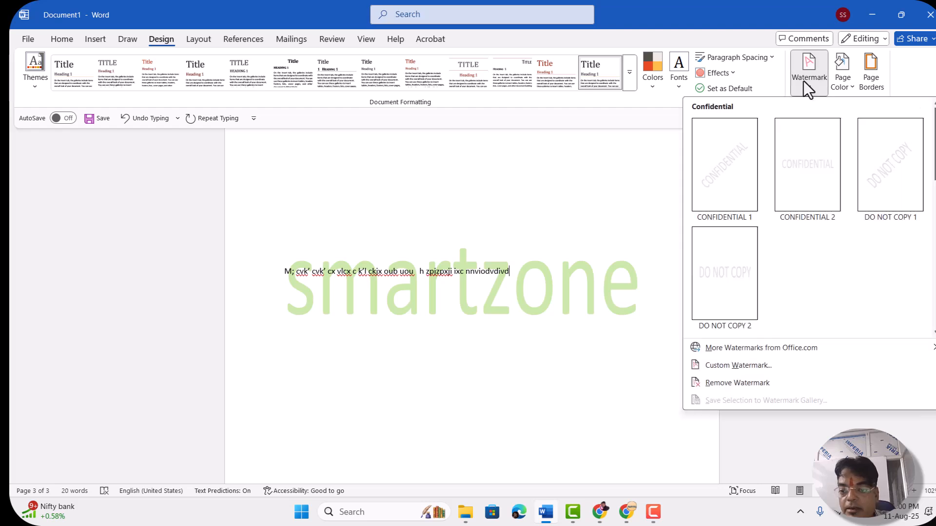
pyautogui.click(737, 363)
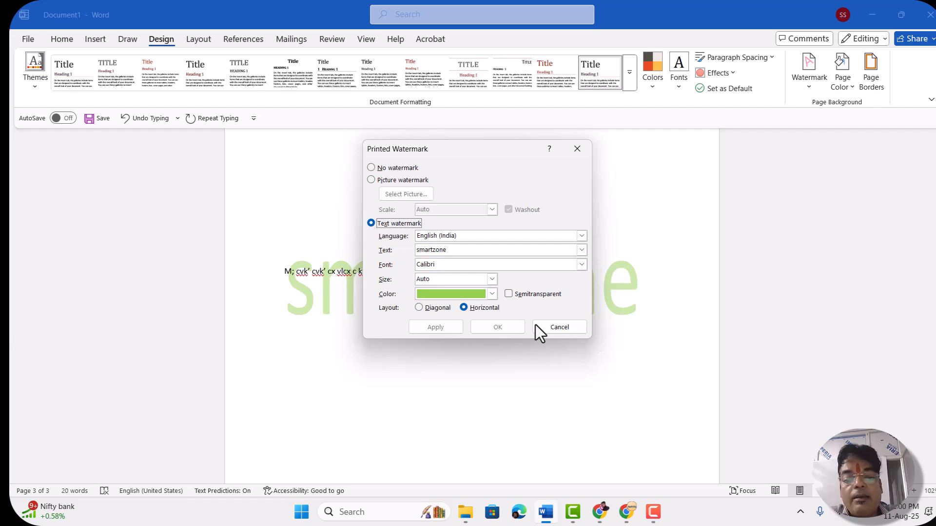
pyautogui.click(508, 294)
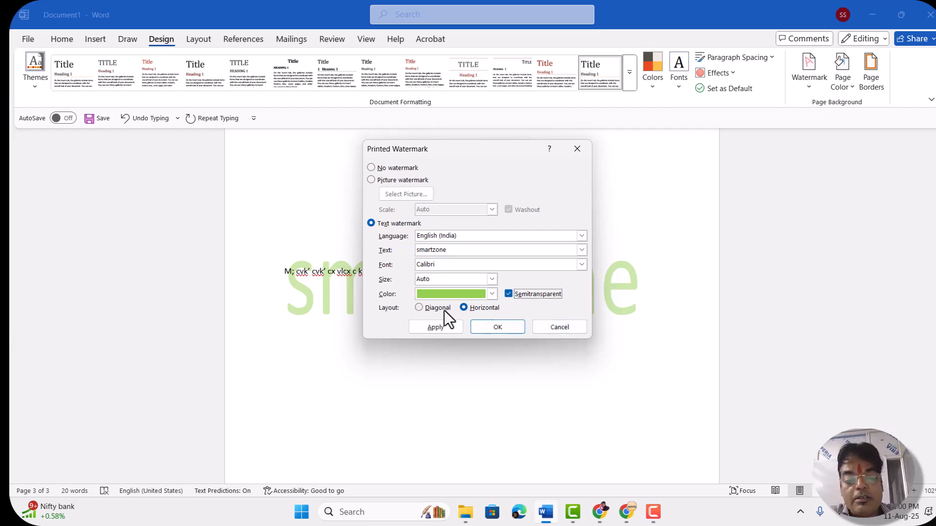
pyautogui.click(419, 308)
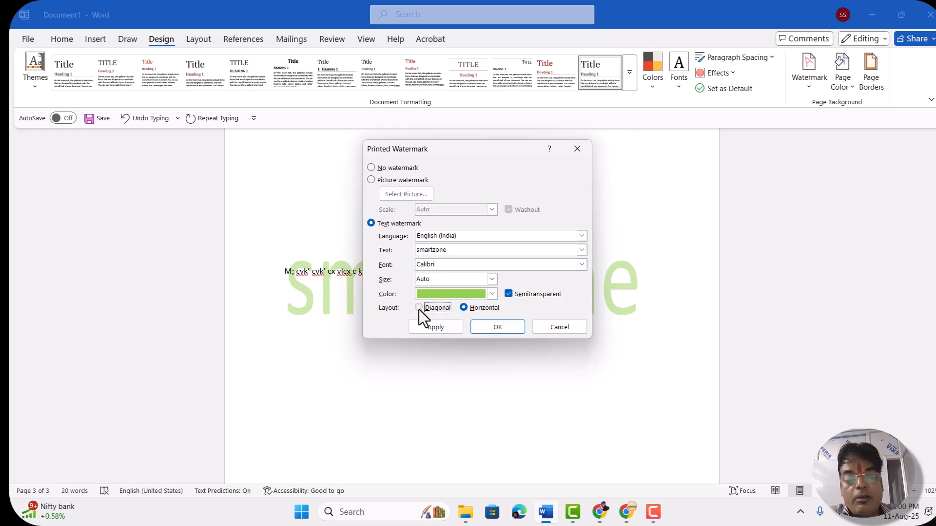
pyautogui.click(484, 325)
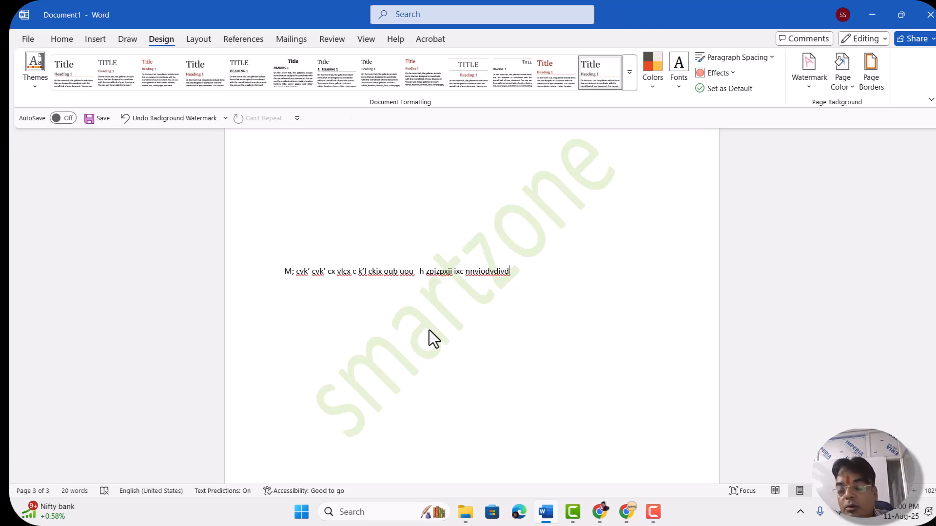
# Fill the page background with the dark reddish-brown theme colour
pyautogui.click(846, 86)
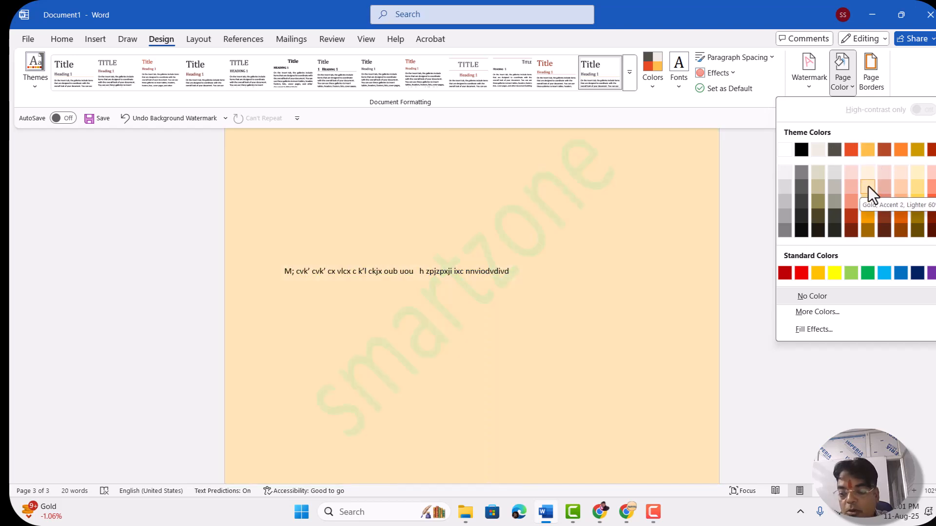
pyautogui.click(884, 216)
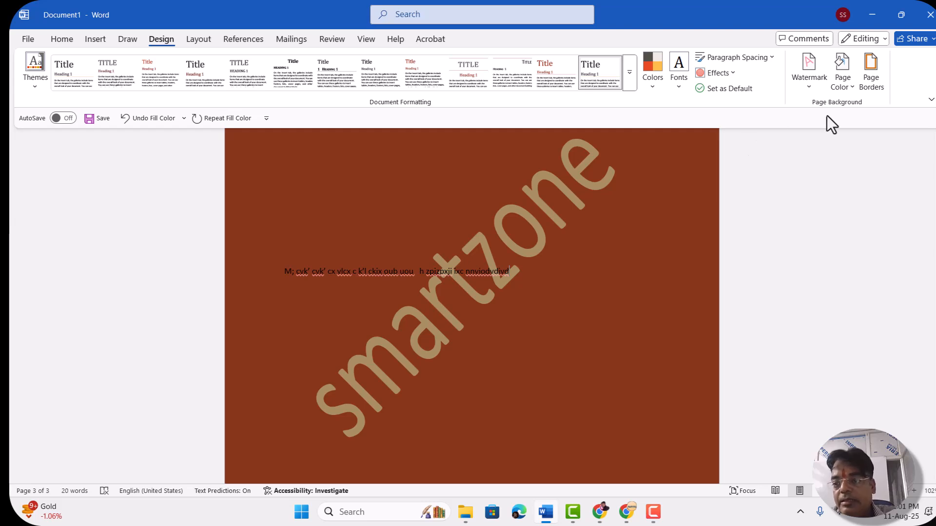
# Set up a box page border using the 3 pt double-line style with a thick outer and thin inner line
pyautogui.click(870, 78)
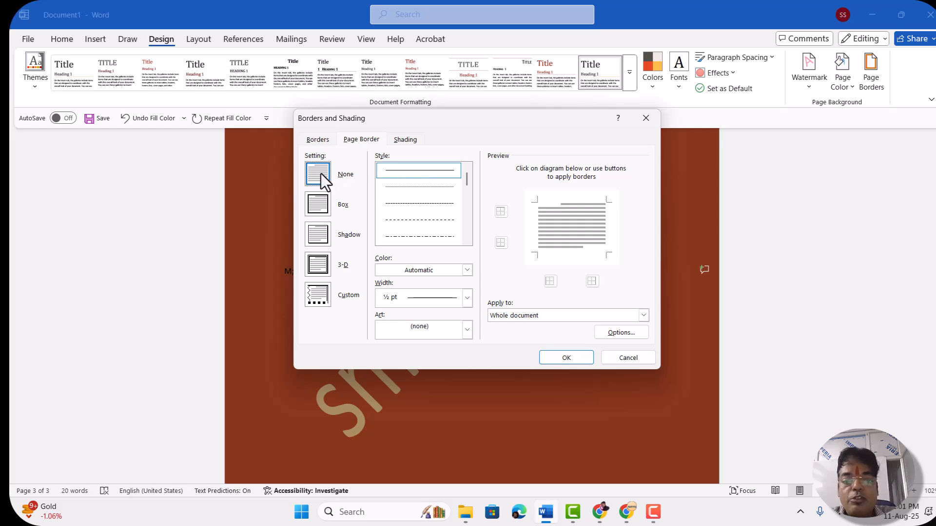
pyautogui.scroll(-3, 467, 199)
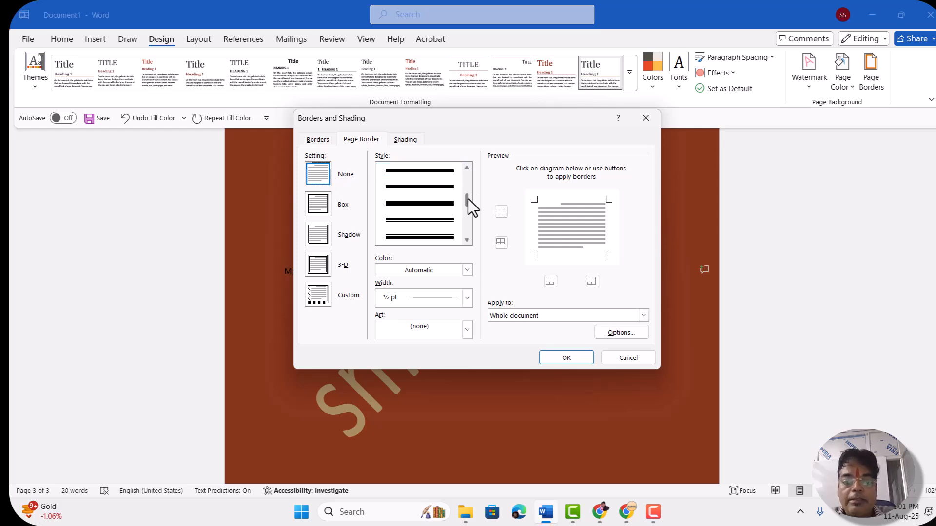
pyautogui.click(408, 219)
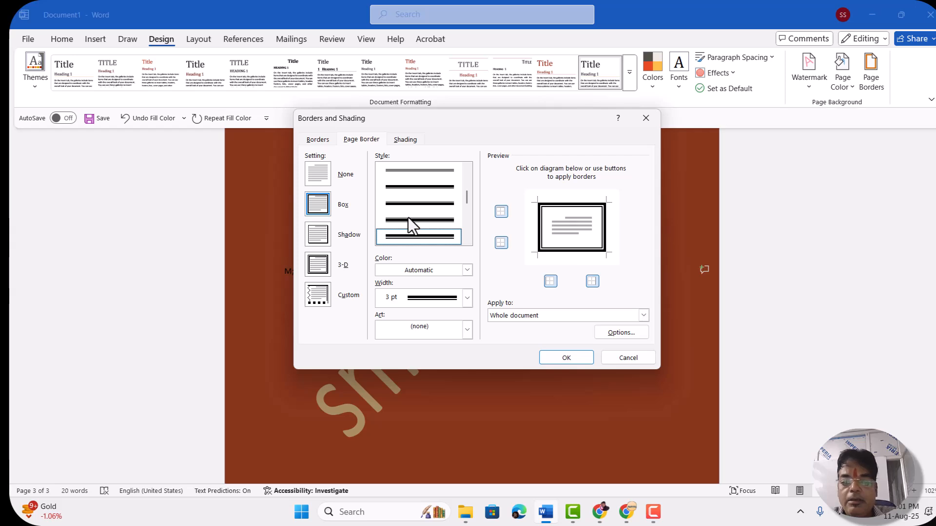
# Remove and restore the top, bottom, left and right edges of the page border one after another
pyautogui.click(501, 212)
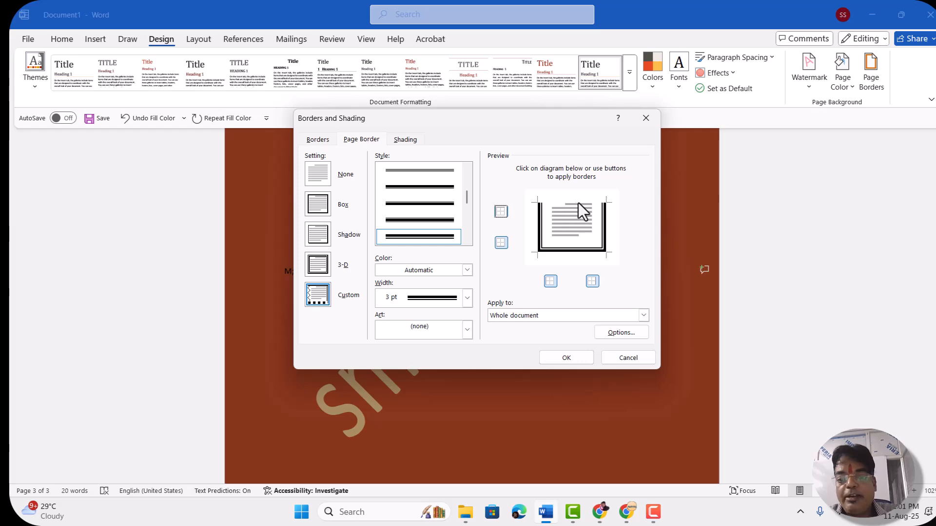
pyautogui.click(500, 212)
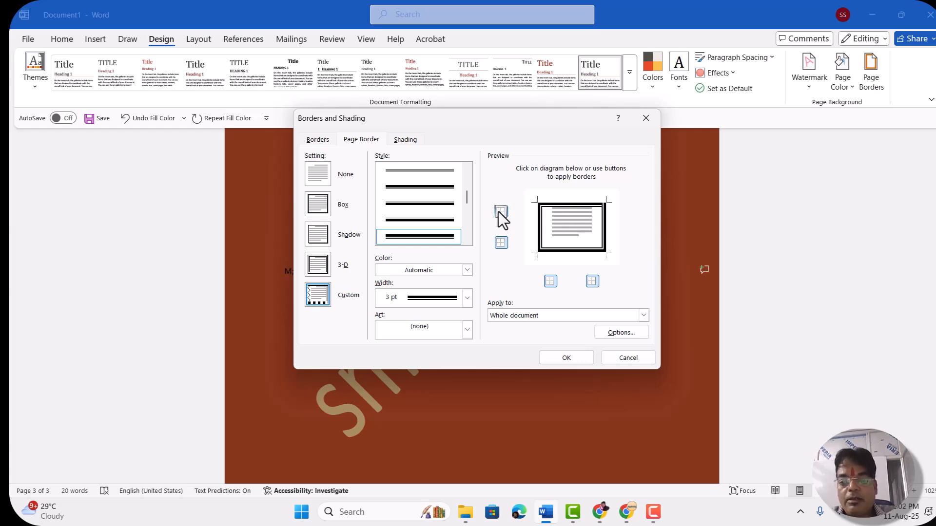
pyautogui.click(502, 243)
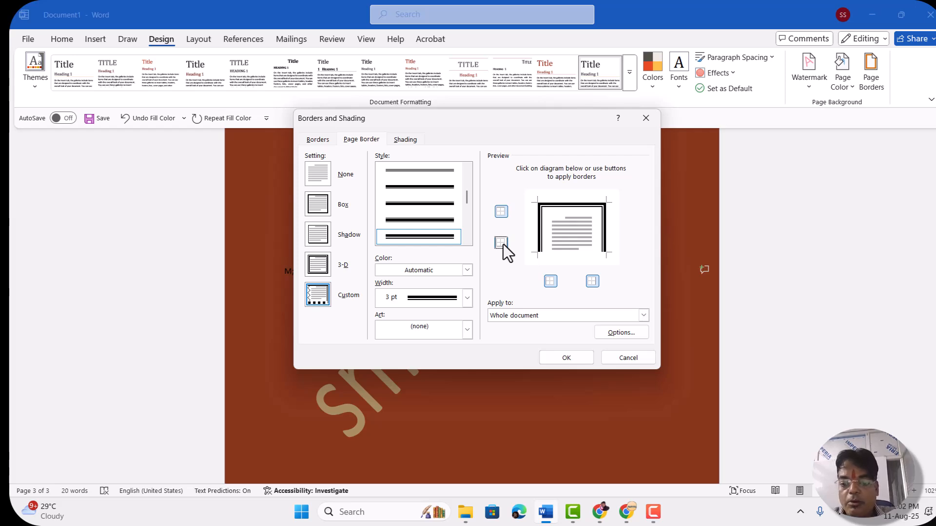
pyautogui.click(502, 243)
pyautogui.click(551, 282)
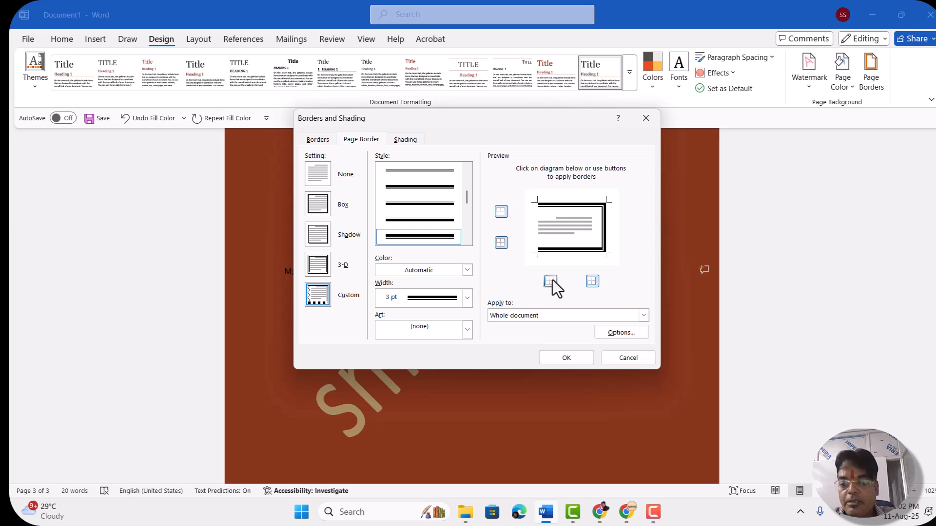
pyautogui.click(551, 281)
pyautogui.click(592, 282)
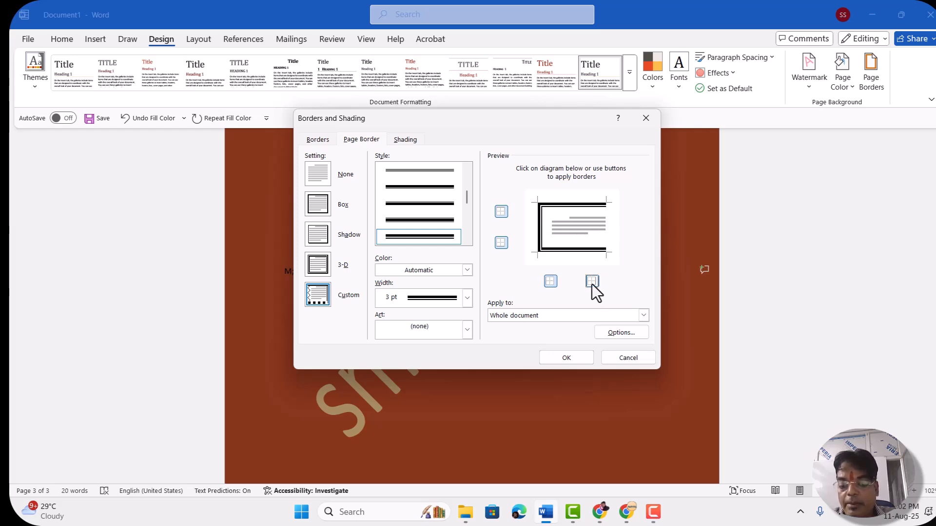
pyautogui.click(593, 283)
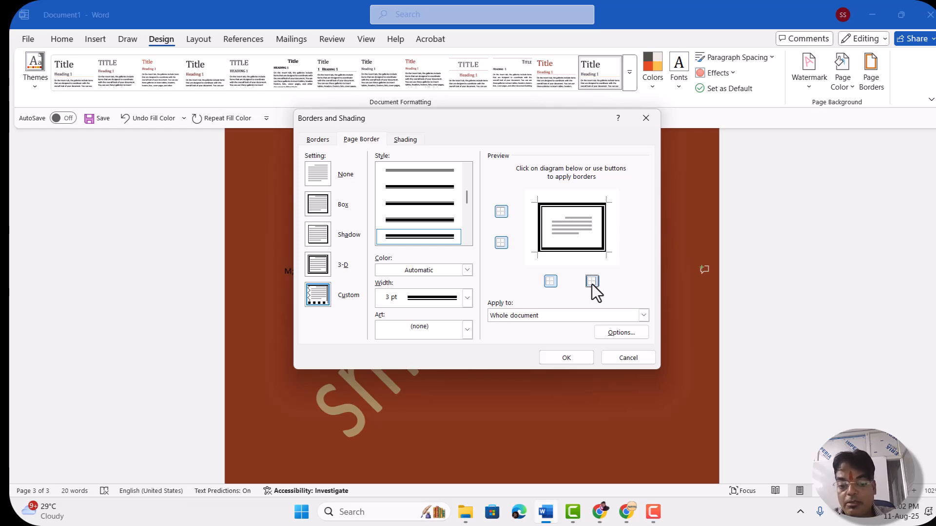
# Choose green as the border line colour and 1 pt as its width, and apply the page border settings to the whole document
pyautogui.click(468, 270)
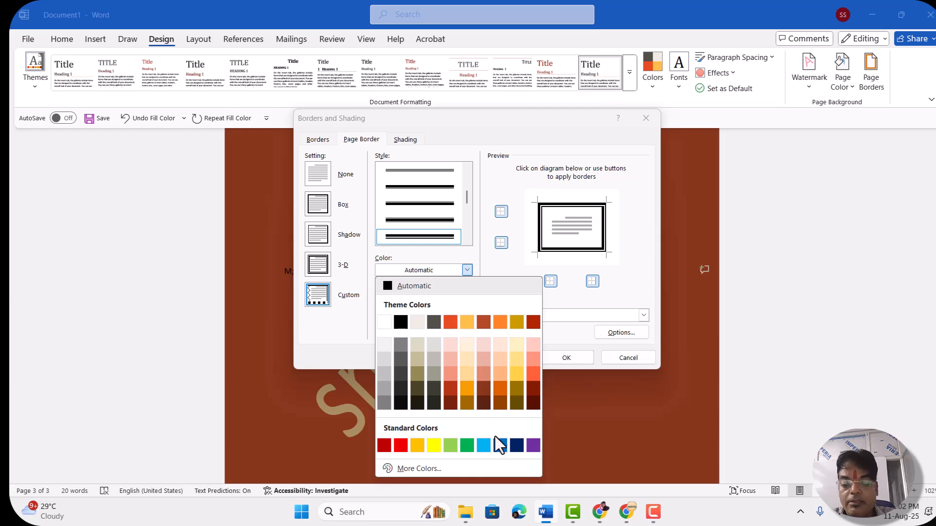
pyautogui.click(467, 445)
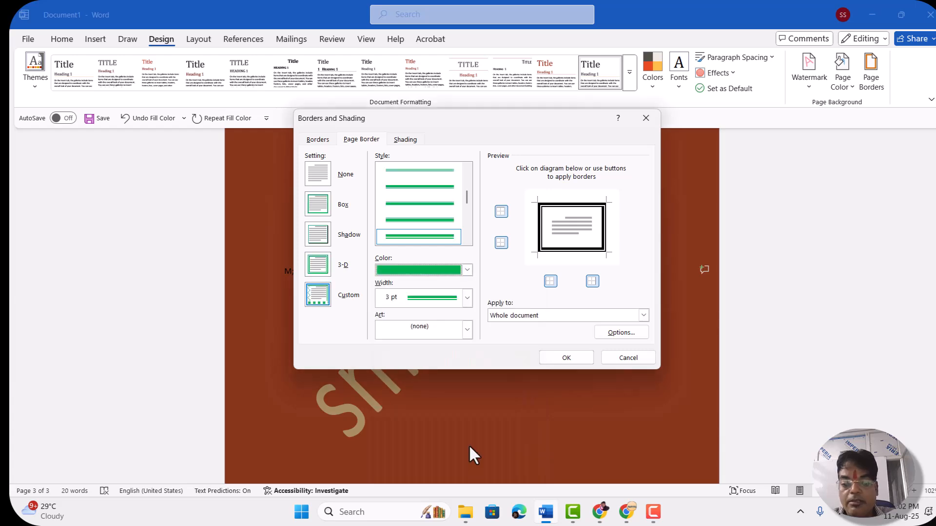
pyautogui.click(467, 297)
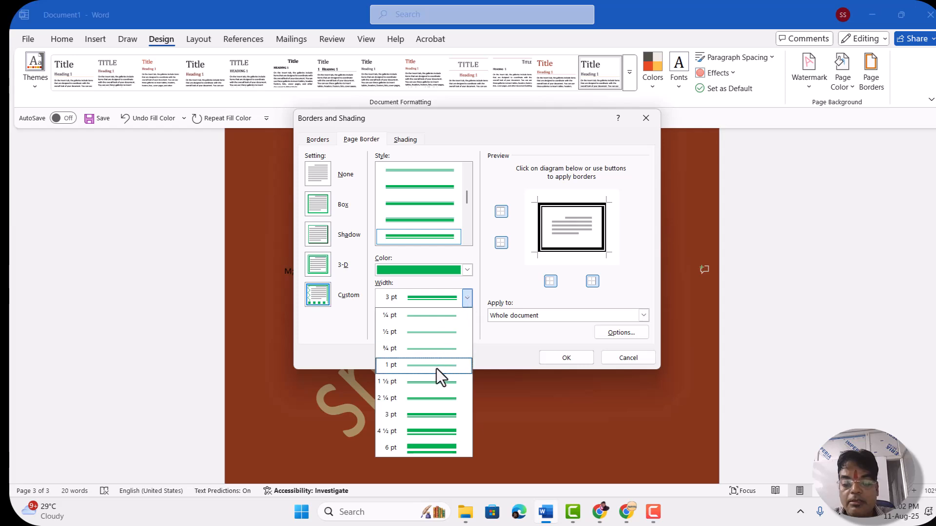
pyautogui.click(434, 383)
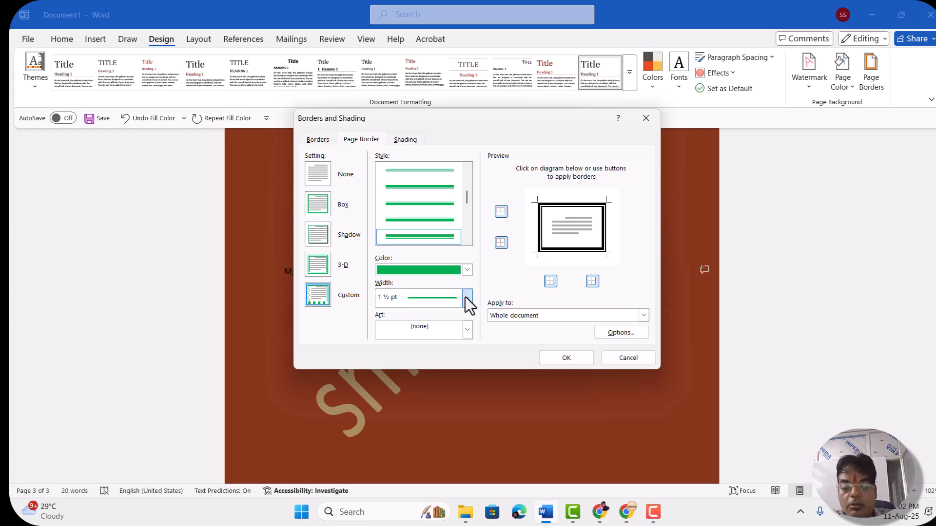
pyautogui.click(467, 297)
pyautogui.click(435, 364)
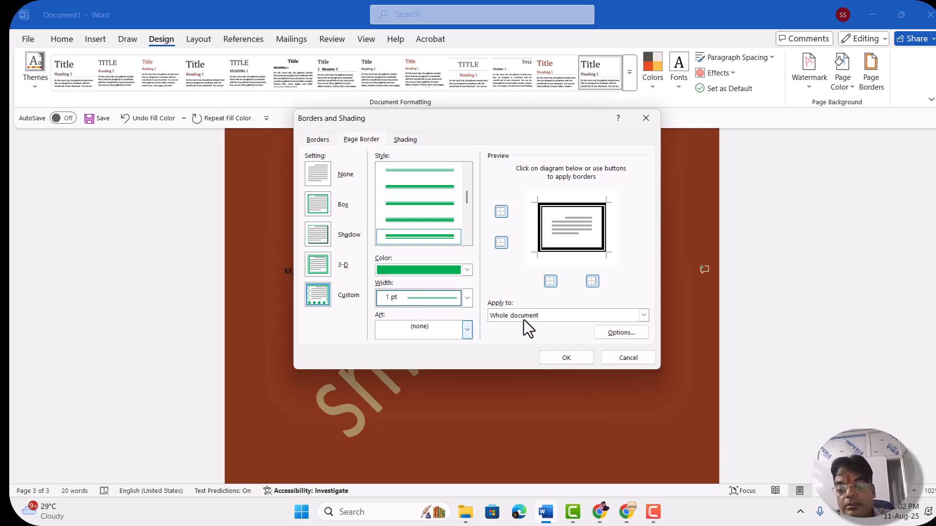
pyautogui.click(557, 361)
# Examine the page border across the document's pages
pyautogui.scroll(8, 557, 361)
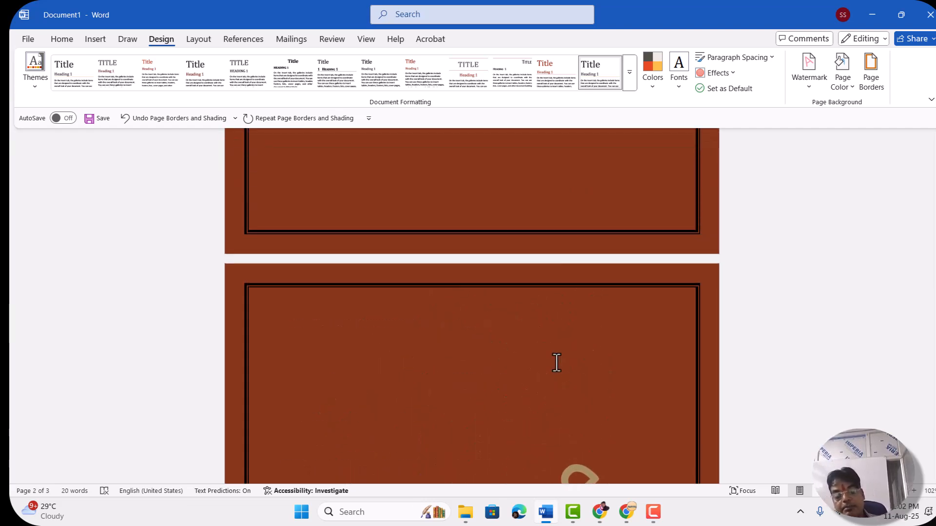
pyautogui.scroll(-4, 557, 363)
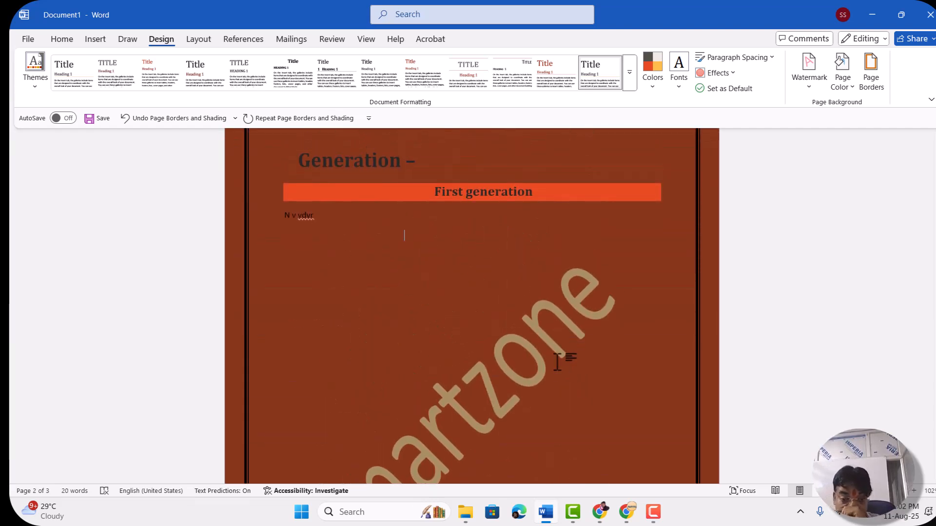
pyautogui.scroll(6, 557, 361)
pyautogui.scroll(-3, 556, 361)
pyautogui.scroll(3, 556, 360)
pyautogui.scroll(-12, 557, 363)
pyautogui.scroll(-10, 557, 363)
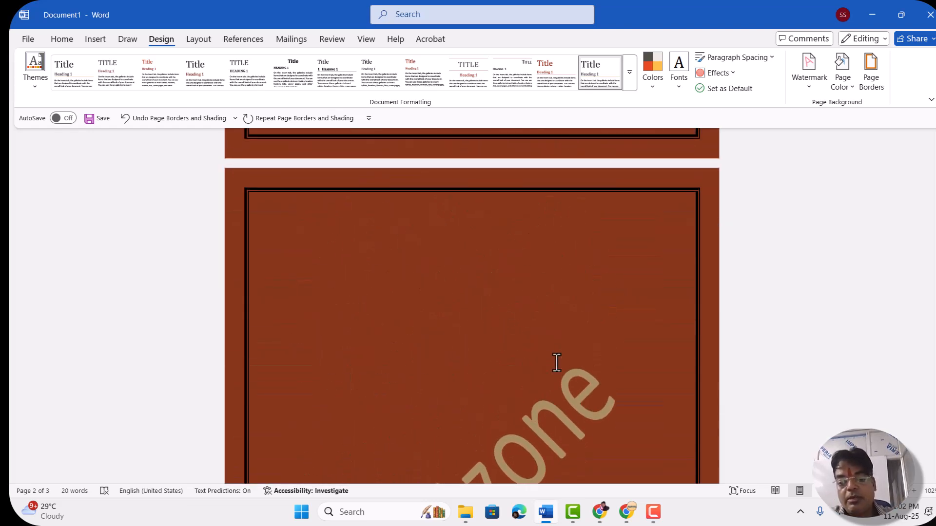
pyautogui.scroll(10, 531, 258)
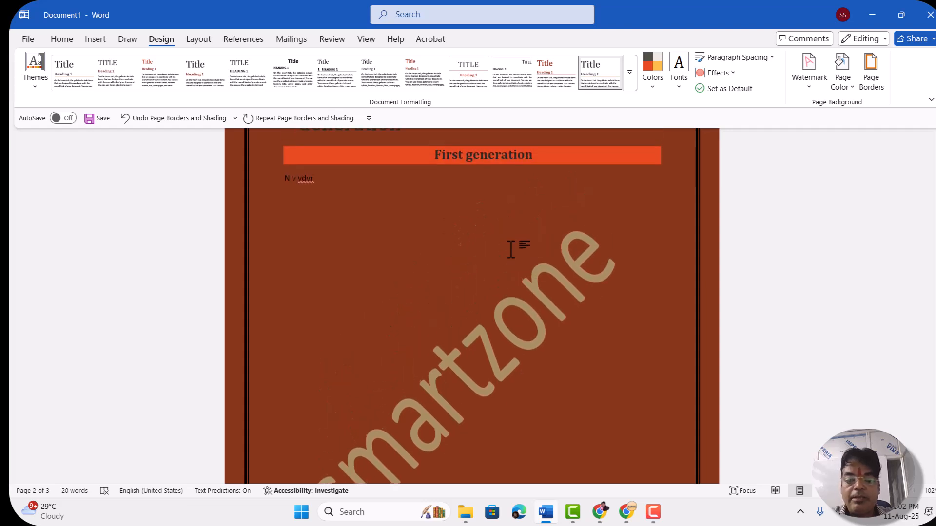
pyautogui.scroll(3, 318, 217)
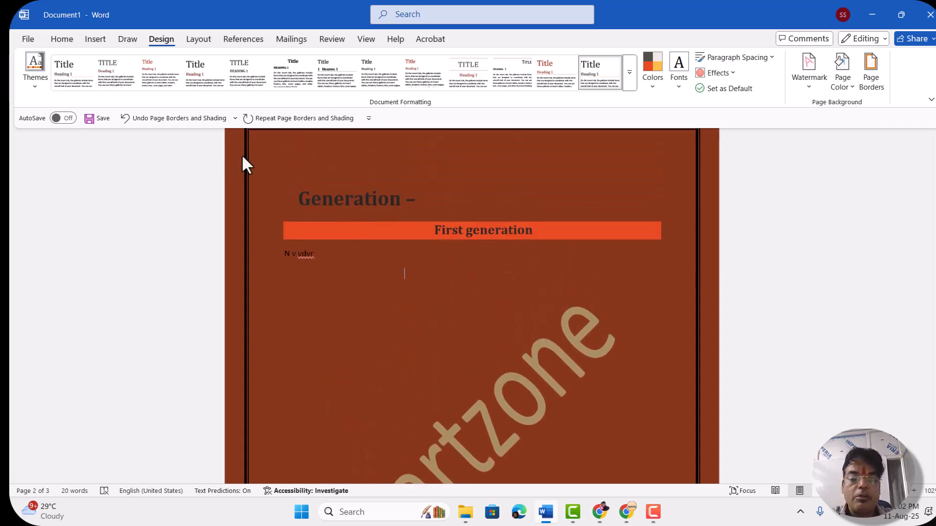
# Insert a Next Page section break at the empty line above the "Generation –" heading on page 2
pyautogui.scroll(1, 264, 155)
pyautogui.click(273, 202)
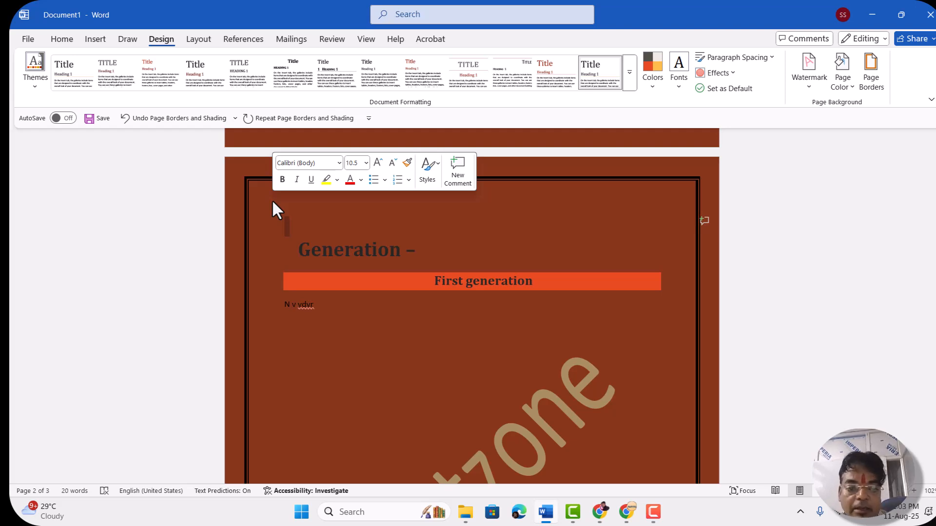
pyautogui.click(287, 218)
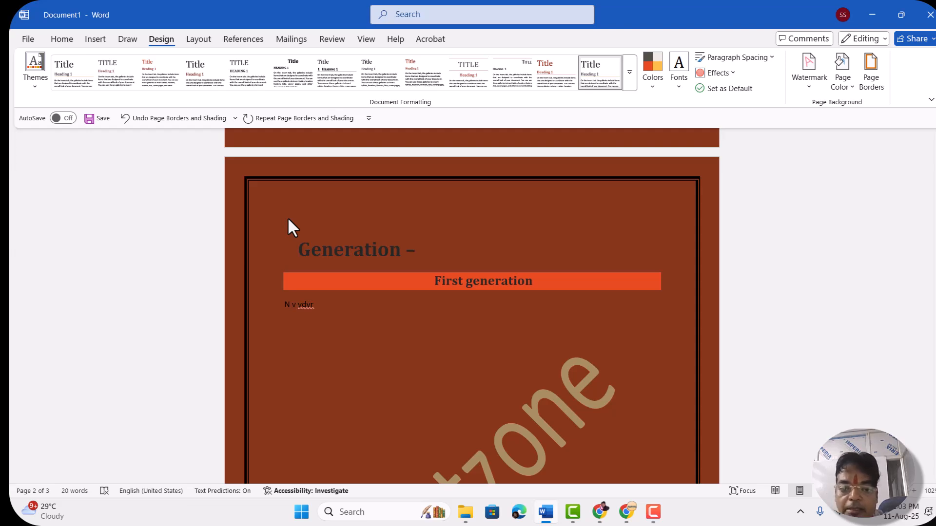
pyautogui.scroll(-12, 287, 217)
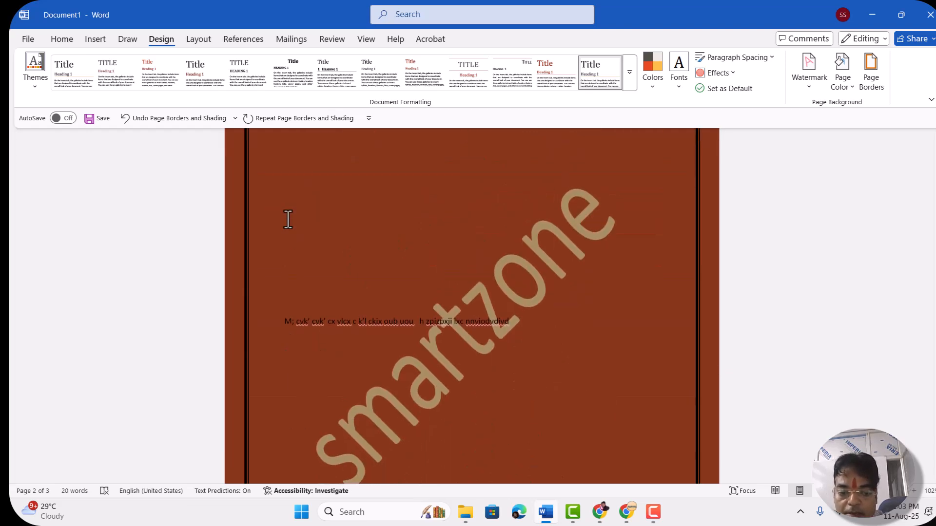
pyautogui.scroll(4, 288, 218)
pyautogui.scroll(-4, 288, 218)
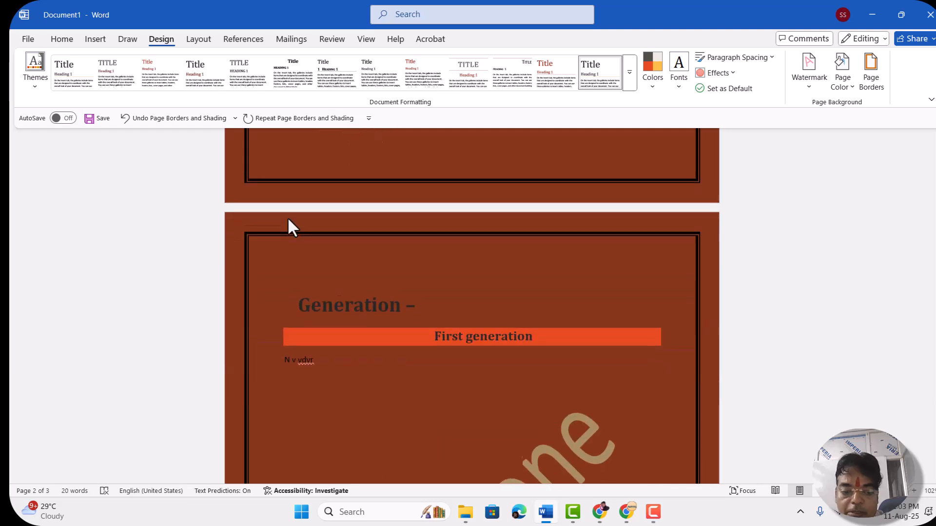
pyautogui.click(199, 40)
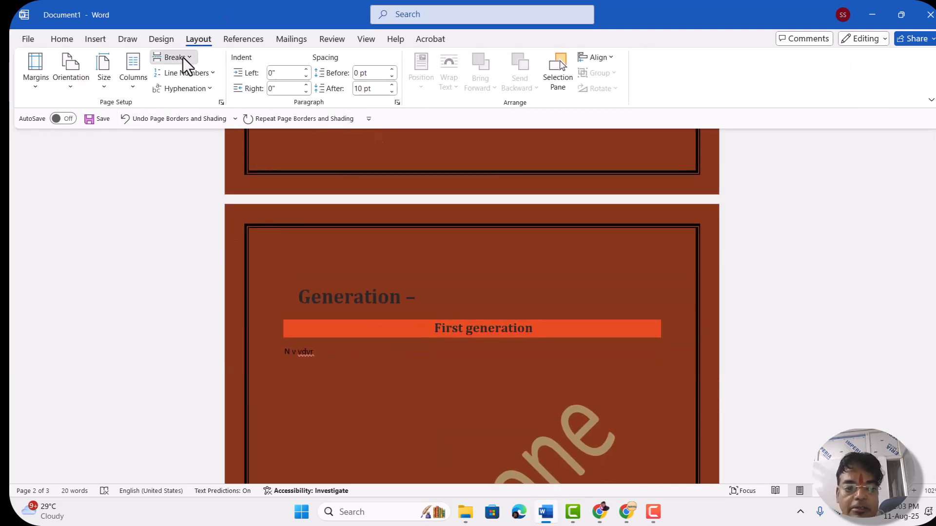
pyautogui.click(182, 57)
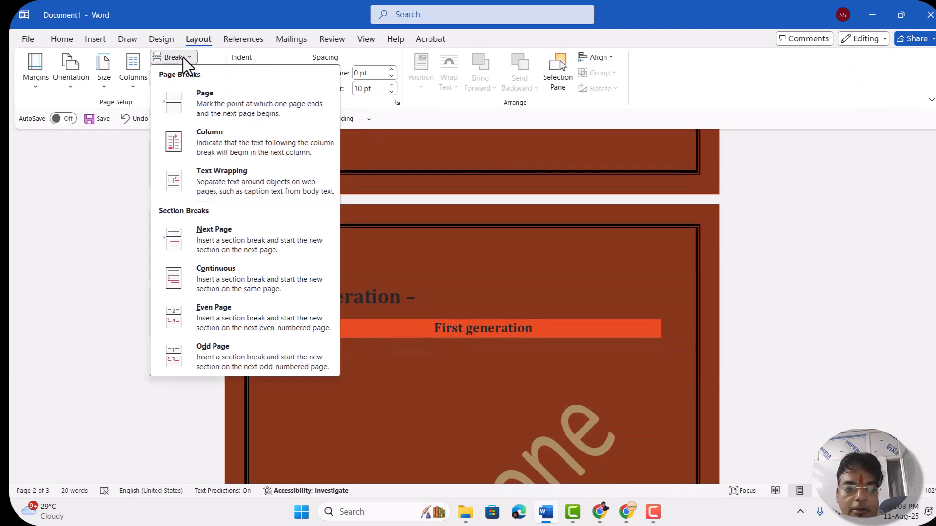
pyautogui.click(224, 233)
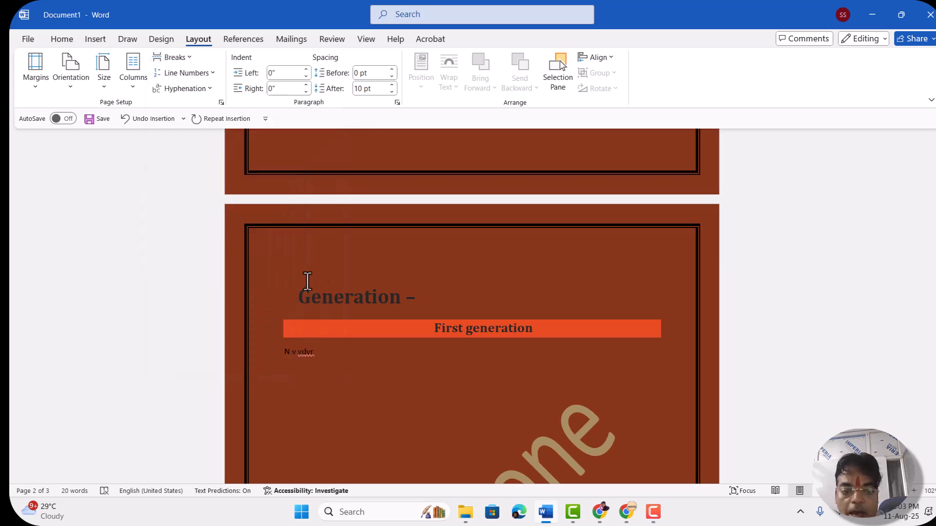